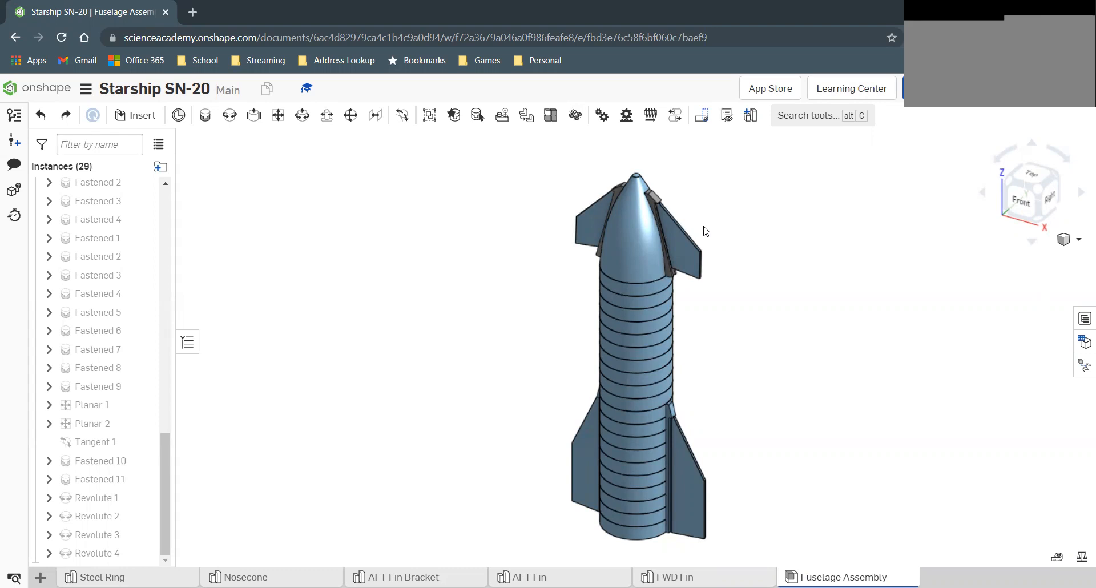
# Step: Swing the four fins individually about their hinges to test their motion, and undo the fin movements
pyautogui.moveTo(689, 231)
pyautogui.mouseDown()
pyautogui.moveTo(714, 200)
pyautogui.moveTo(685, 249)
pyautogui.mouseUp()
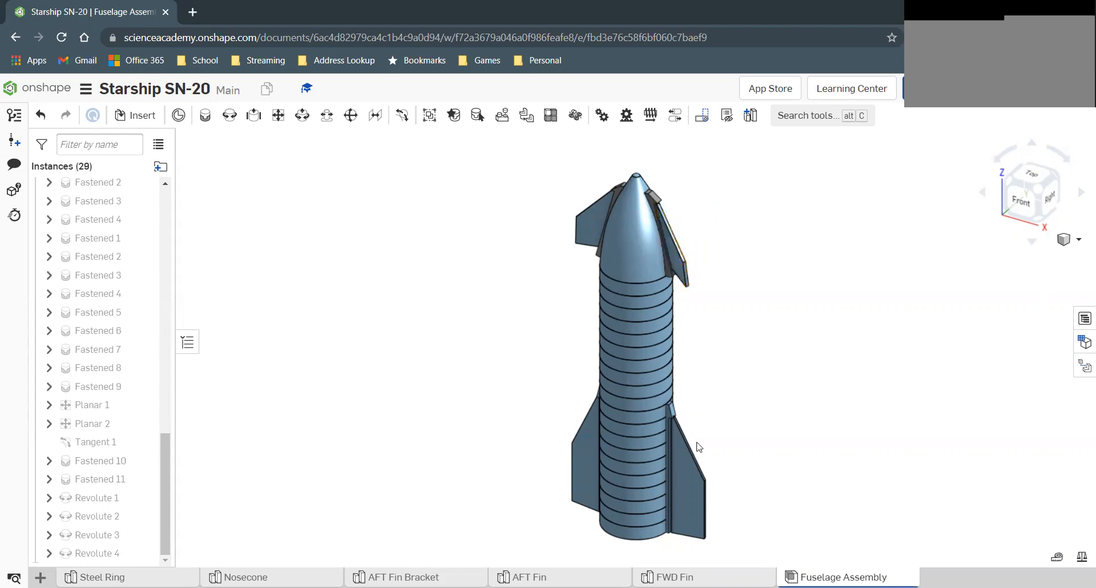
pyautogui.moveTo(691, 464)
pyautogui.mouseDown()
pyautogui.moveTo(722, 441)
pyautogui.moveTo(685, 489)
pyautogui.moveTo(704, 471)
pyautogui.mouseUp()
pyautogui.moveTo(576, 450)
pyautogui.mouseDown()
pyautogui.moveTo(589, 416)
pyautogui.moveTo(558, 461)
pyautogui.mouseUp()
pyautogui.moveTo(584, 224)
pyautogui.mouseDown()
pyautogui.moveTo(597, 194)
pyautogui.moveTo(568, 229)
pyautogui.mouseUp()
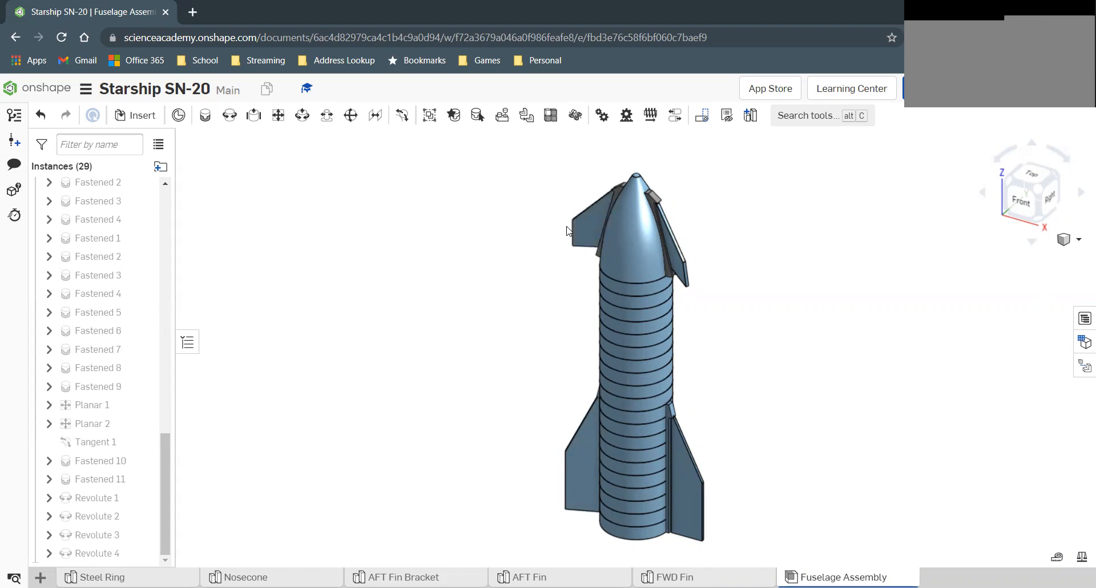
pyautogui.hotkey('ctrl', 'z')
pyautogui.hotkey('ctrl', 'z')
pyautogui.hotkey('ctrl', 'z')
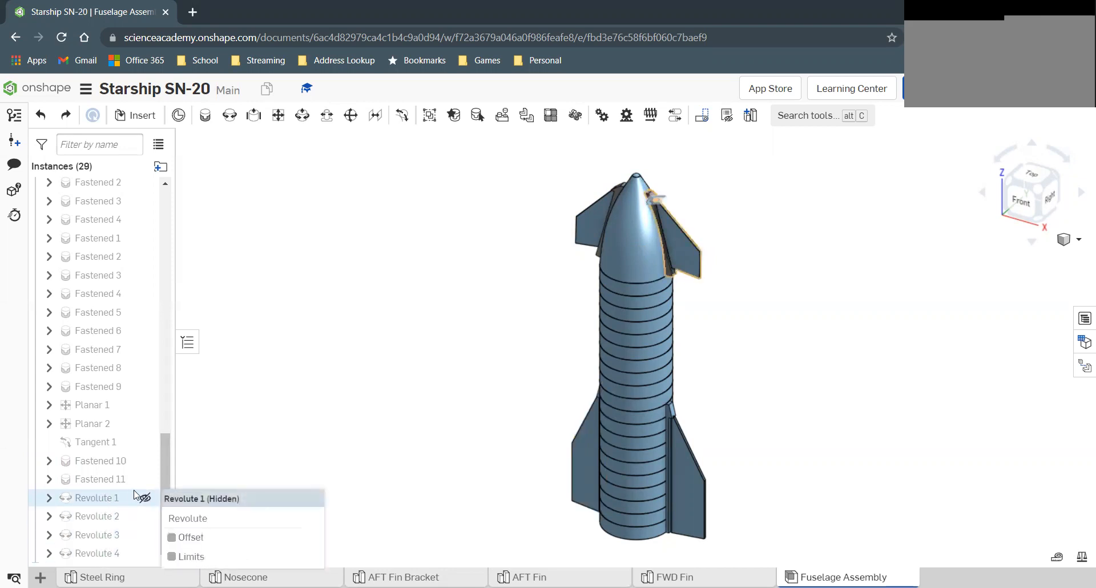
# Step: Animate the Revolute 1 mate from 0 to 360 degrees in 300 steps with reciprocating playback
pyautogui.rightClick(90, 505)
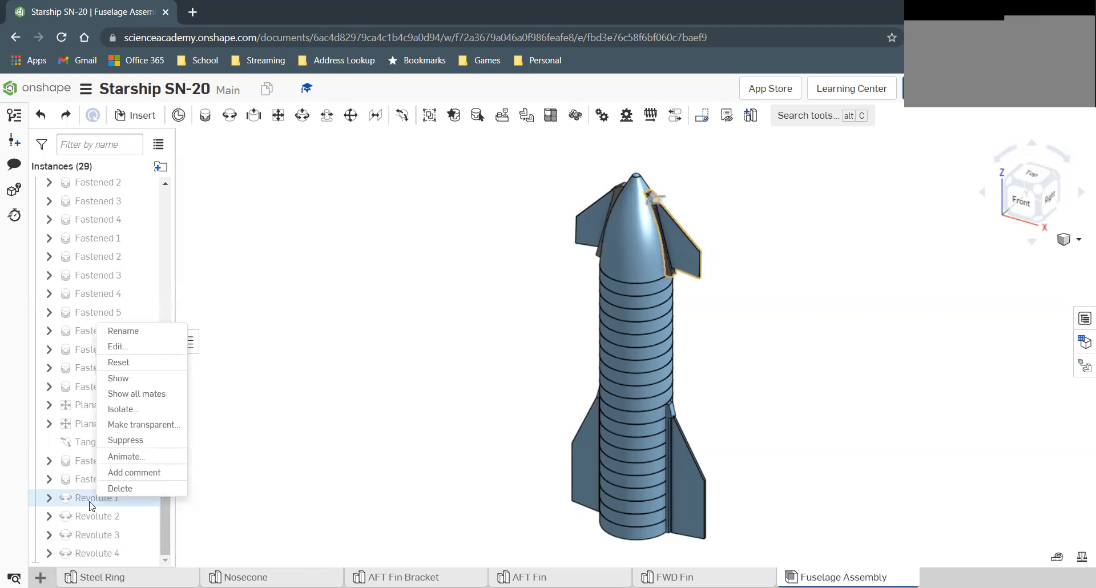
pyautogui.click(134, 457)
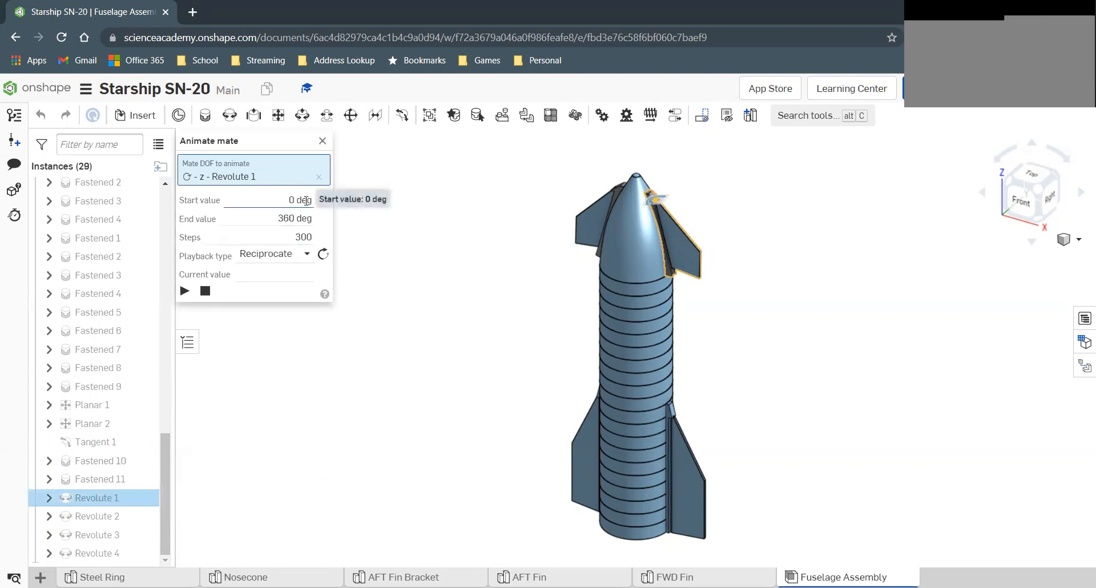
pyautogui.click(184, 291)
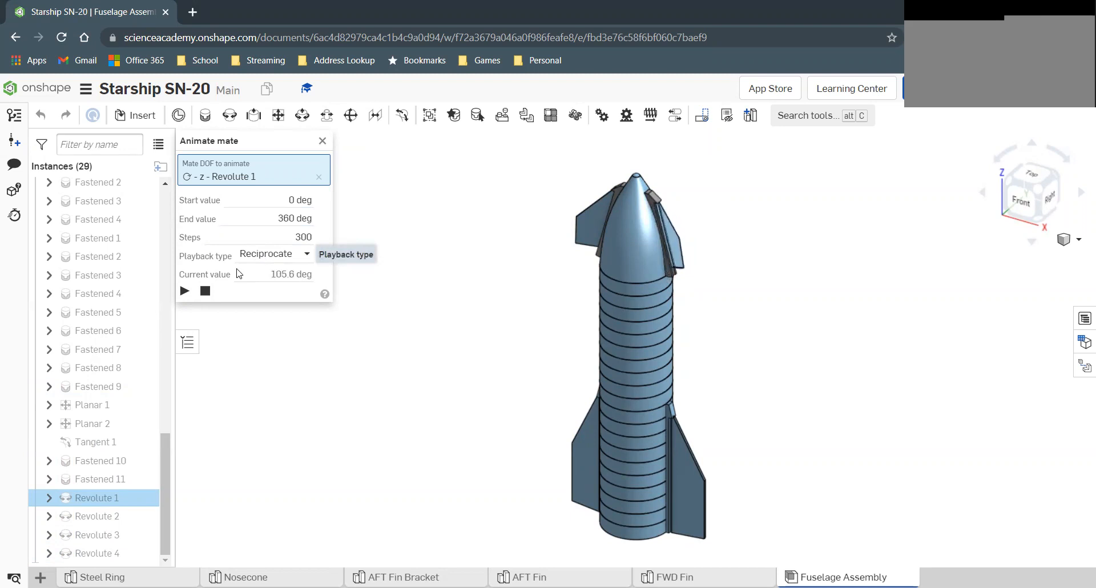
# Step: Animate Revolute 1 from -45 to 45 degrees in 90 steps, examine the forward fin's motion from above, and close the animation
pyautogui.click(292, 197)
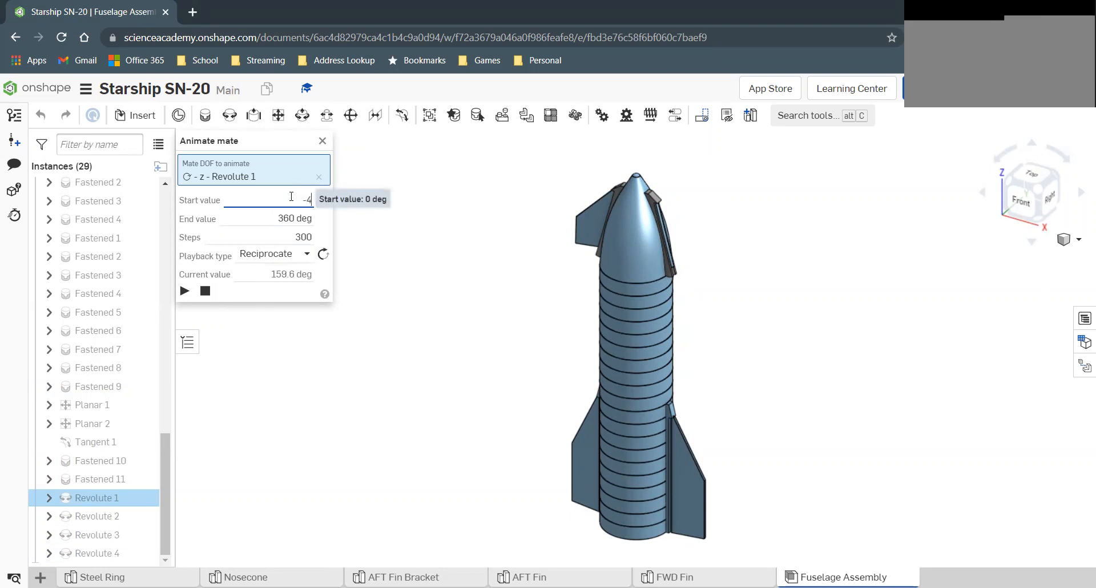
pyautogui.click(280, 219)
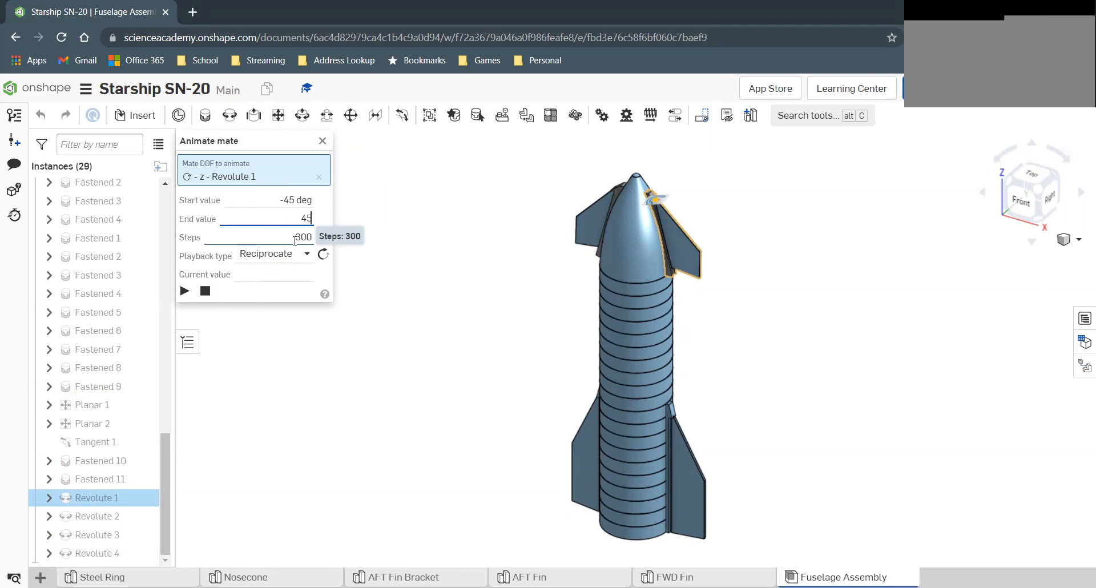
pyautogui.click(295, 241)
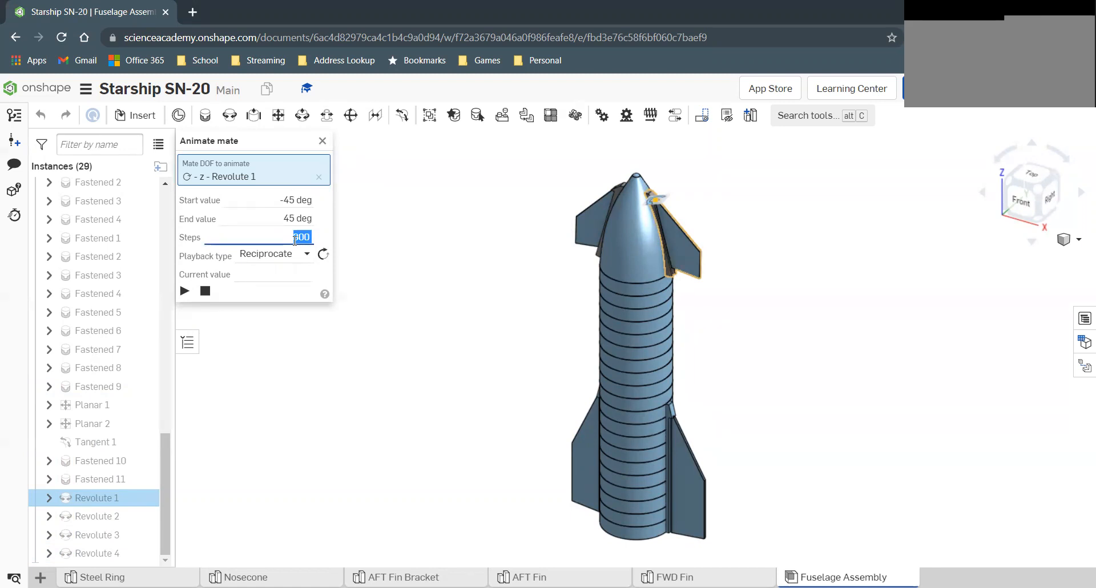
pyautogui.write('90')
pyautogui.click(185, 292)
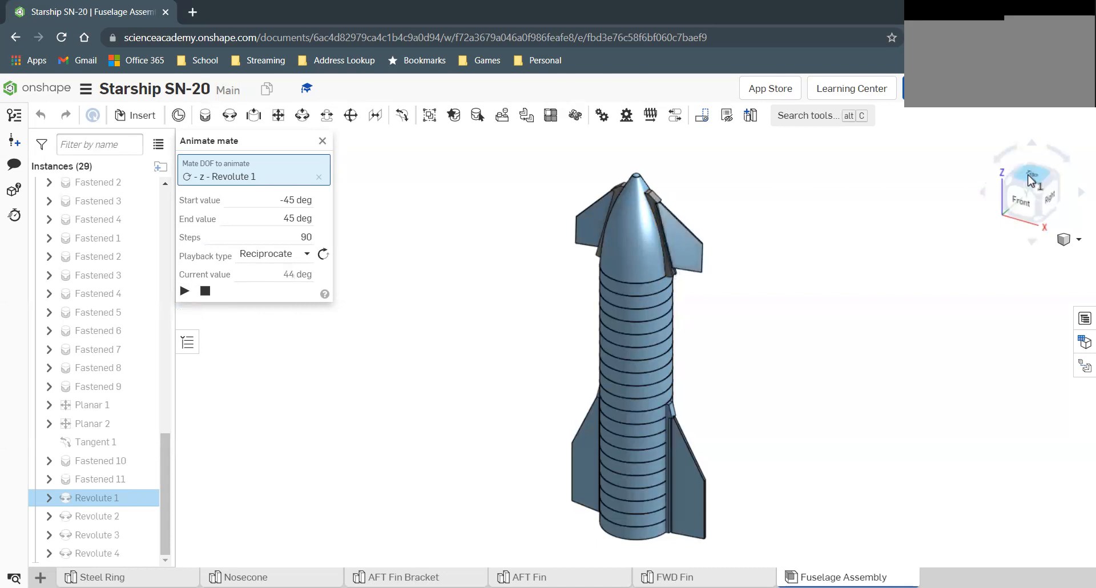
pyautogui.click(1029, 180)
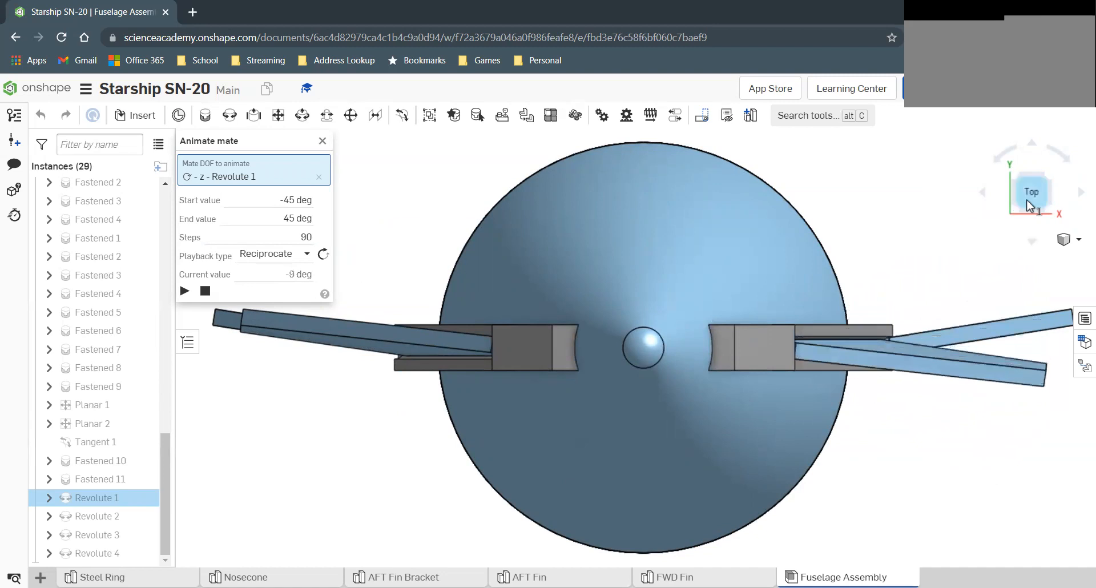
pyautogui.click(1047, 207)
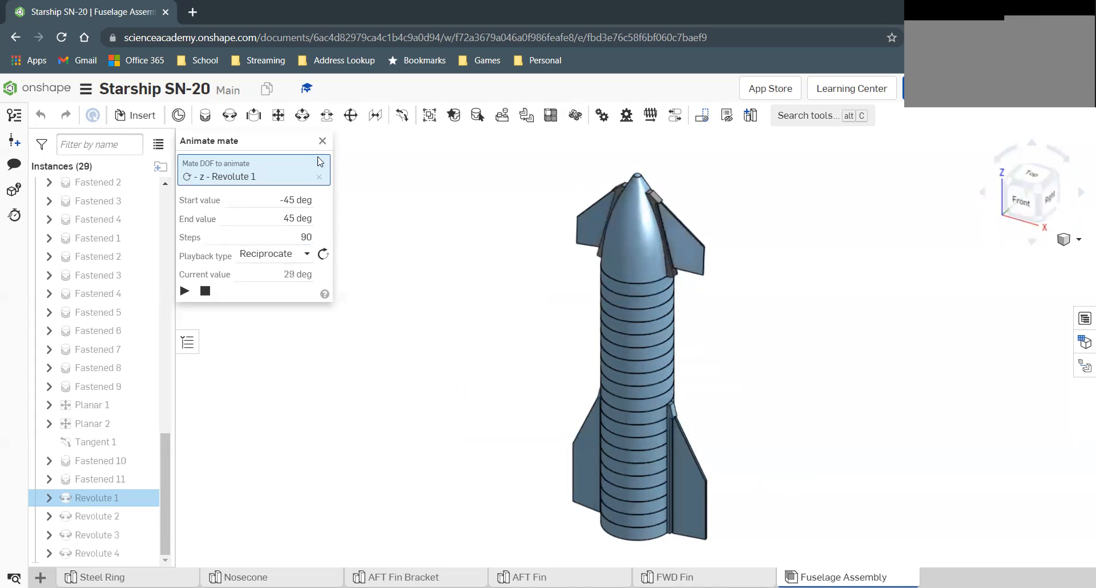
pyautogui.click(323, 143)
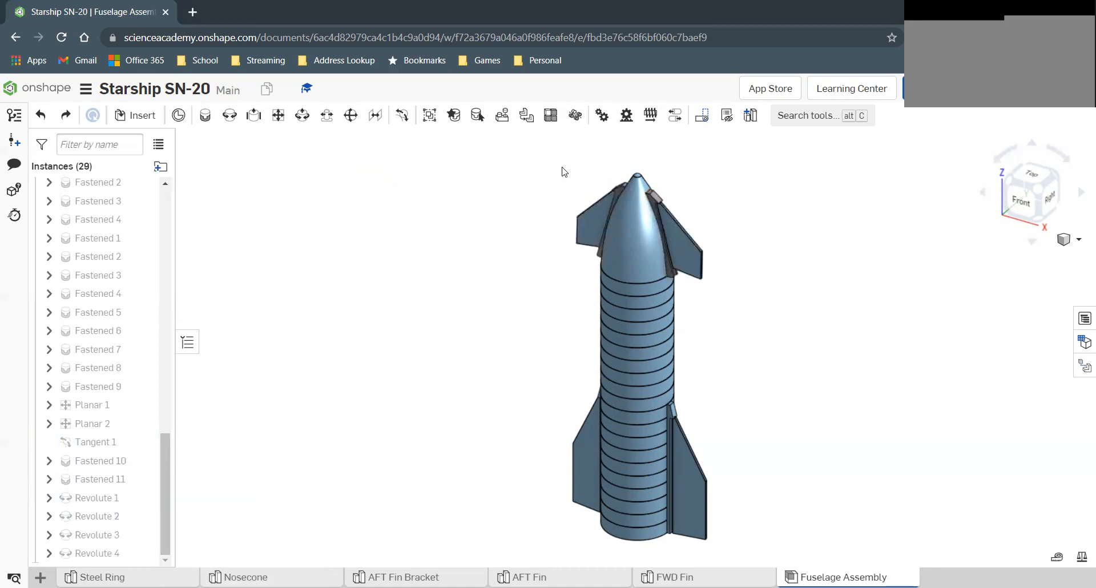
# Step: Link the Revolute 1 and Revolute 2 mates of the forward fins with a gear relation at ratio 1
pyautogui.click(603, 117)
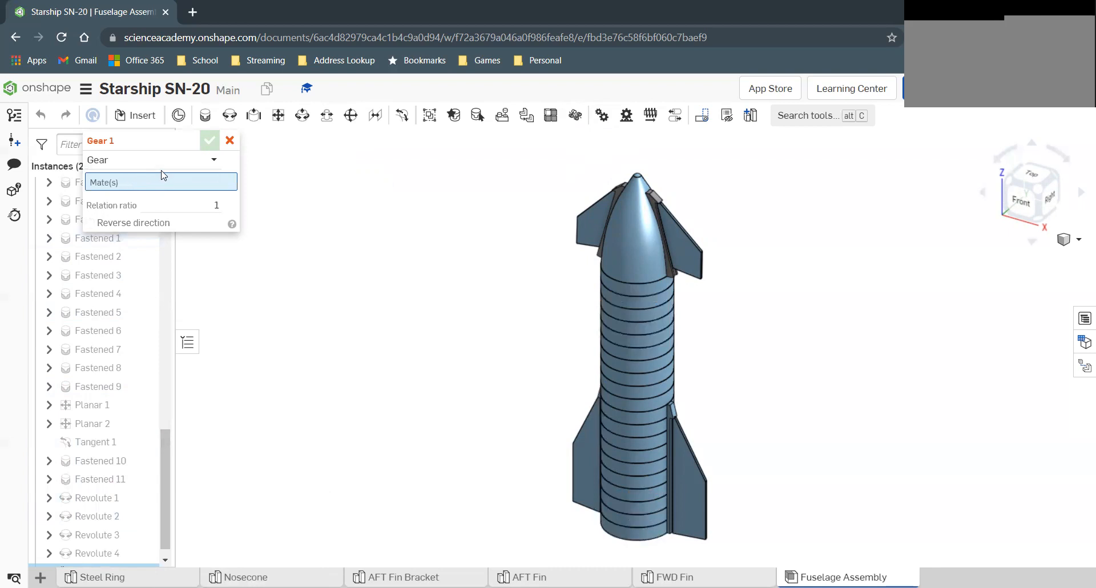
pyautogui.click(96, 502)
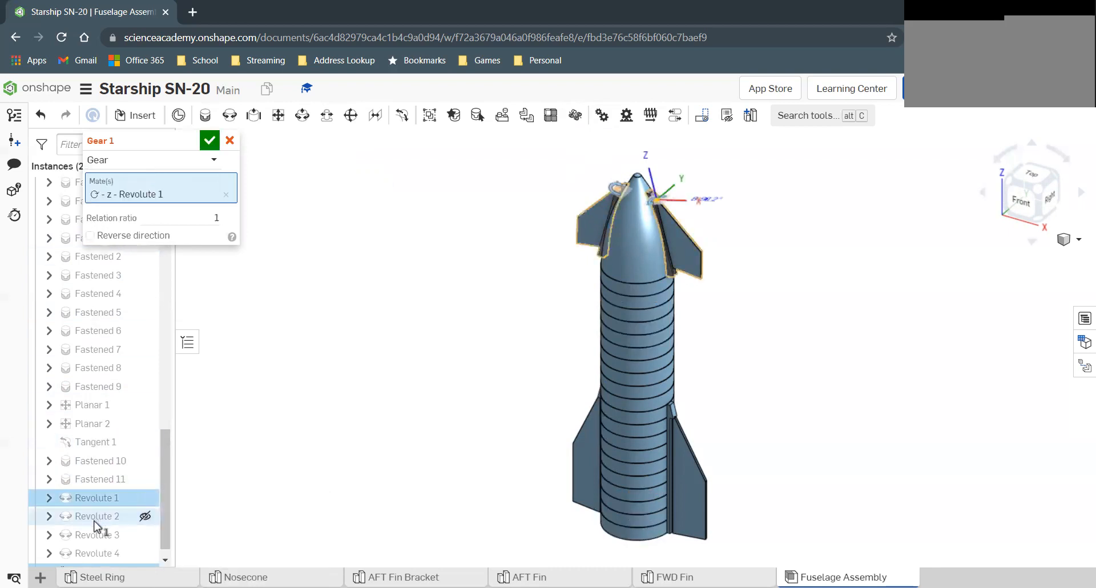
pyautogui.moveTo(96, 524)
pyautogui.click(137, 514)
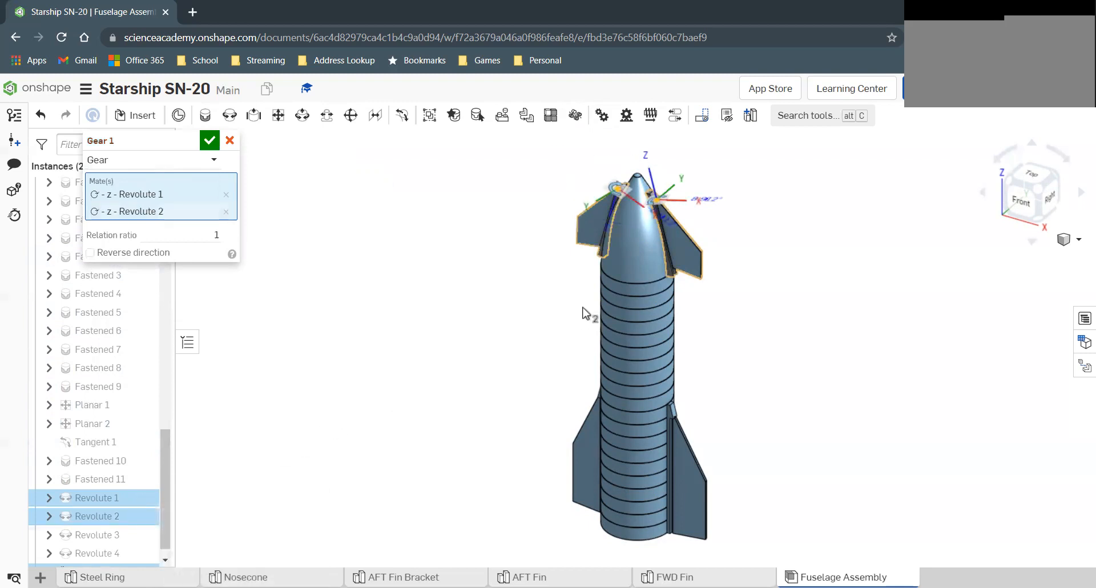
pyautogui.scroll(5, 647, 167)
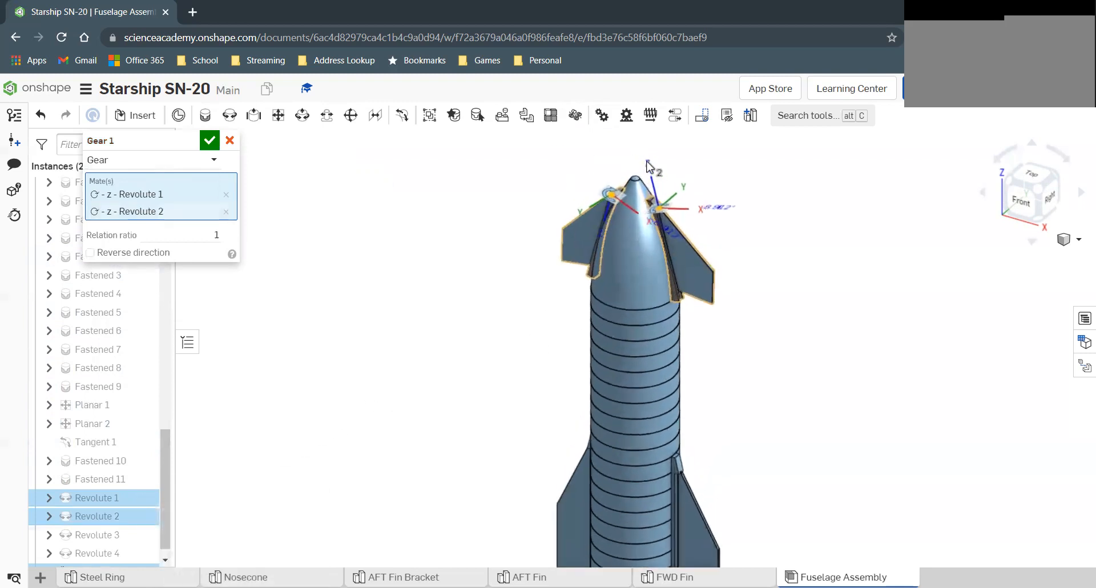
pyautogui.scroll(2, 647, 166)
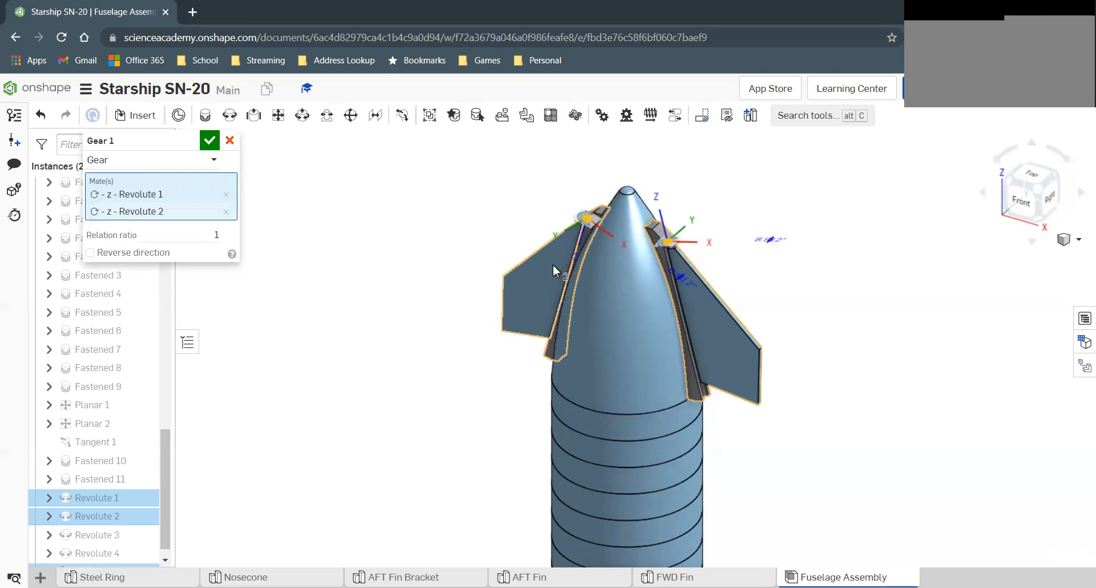
pyautogui.click(210, 141)
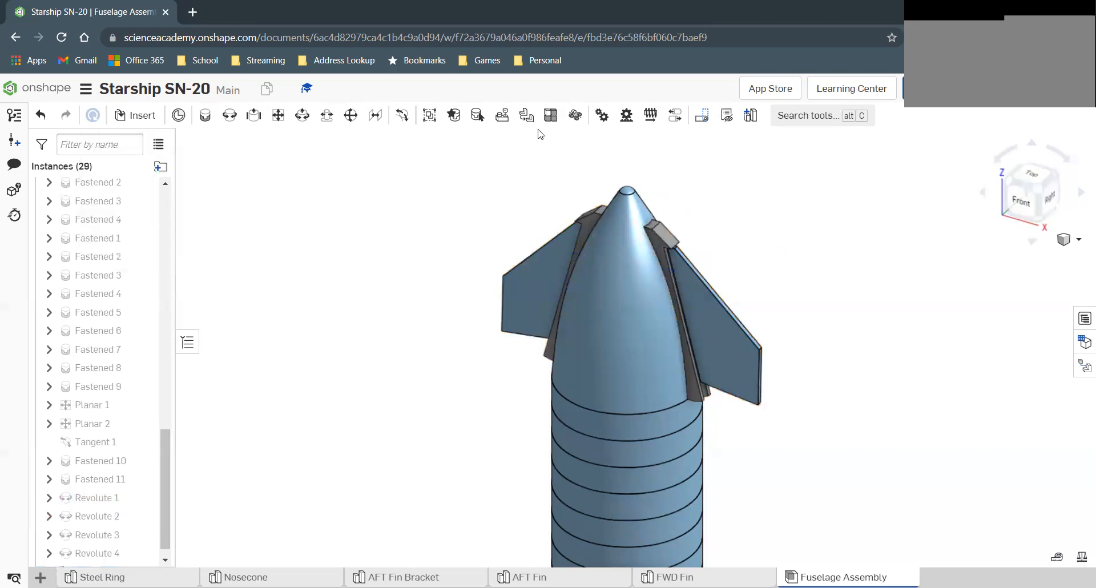
pyautogui.click(603, 116)
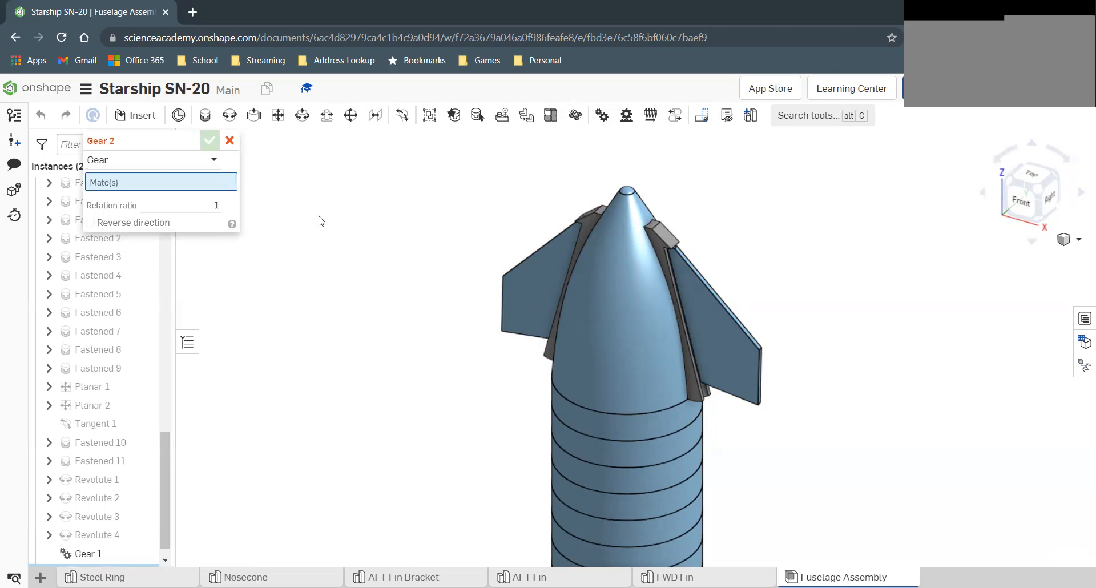
pyautogui.click(229, 140)
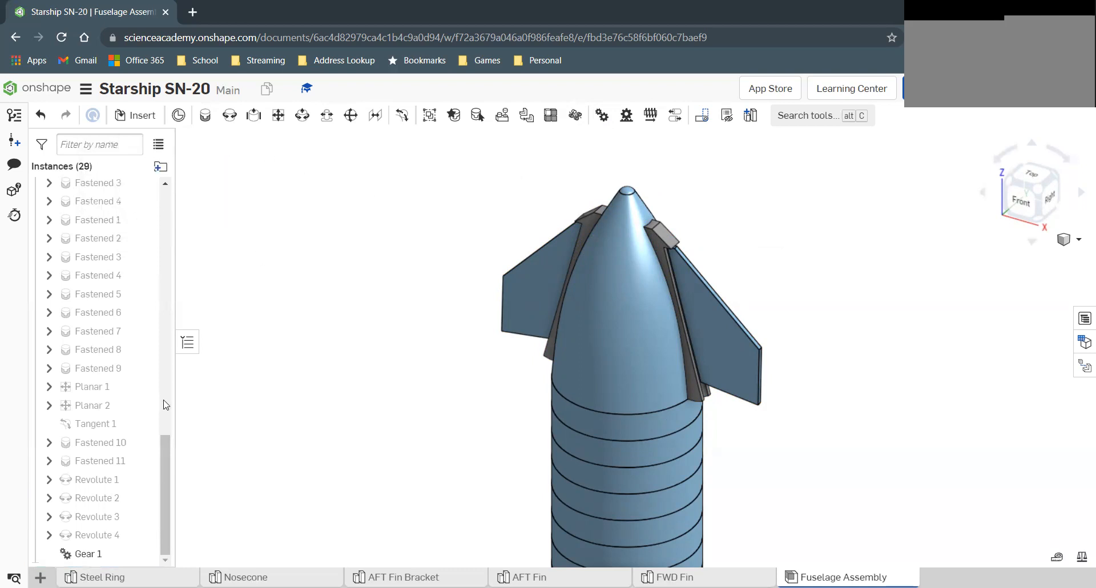
# Step: Check the linked forward fins from above by animating Revolute 1 from -45 to 45 degrees in 90 steps, and close the animation
pyautogui.rightClick(123, 484)
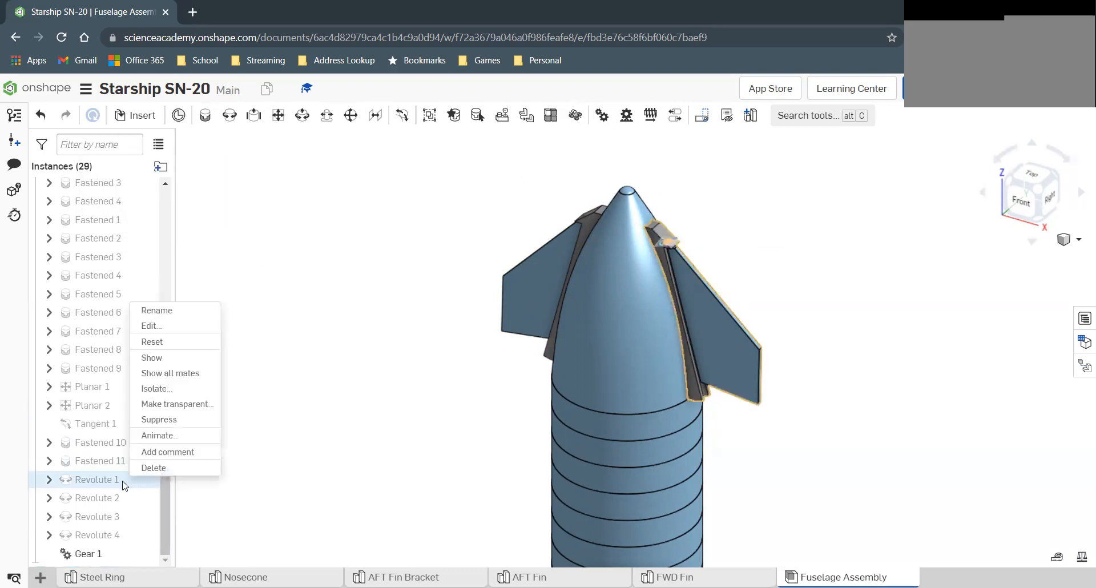
pyautogui.click(160, 435)
pyautogui.click(273, 206)
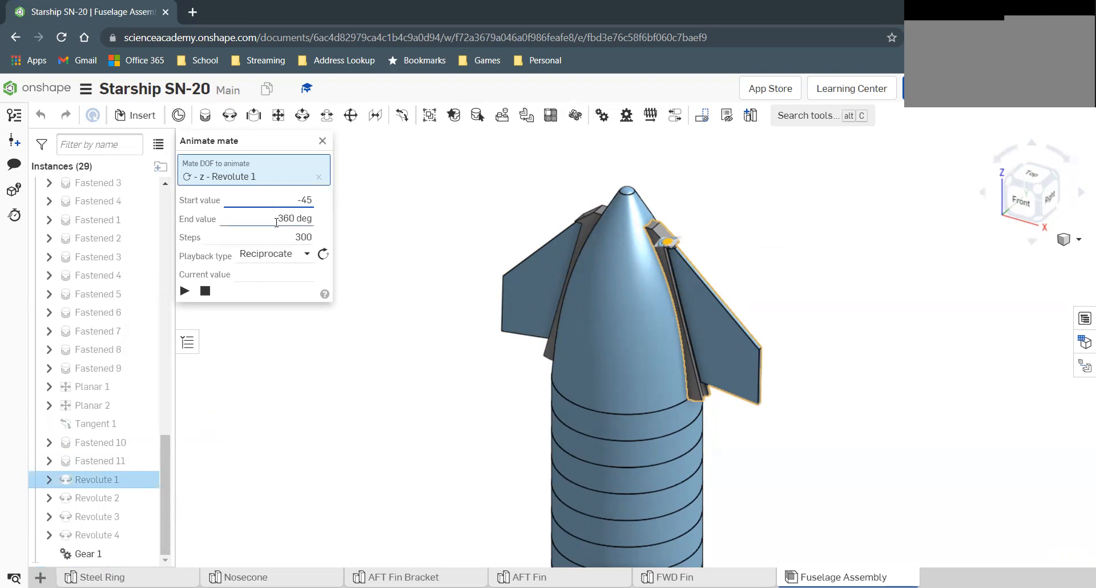
pyautogui.click(276, 222)
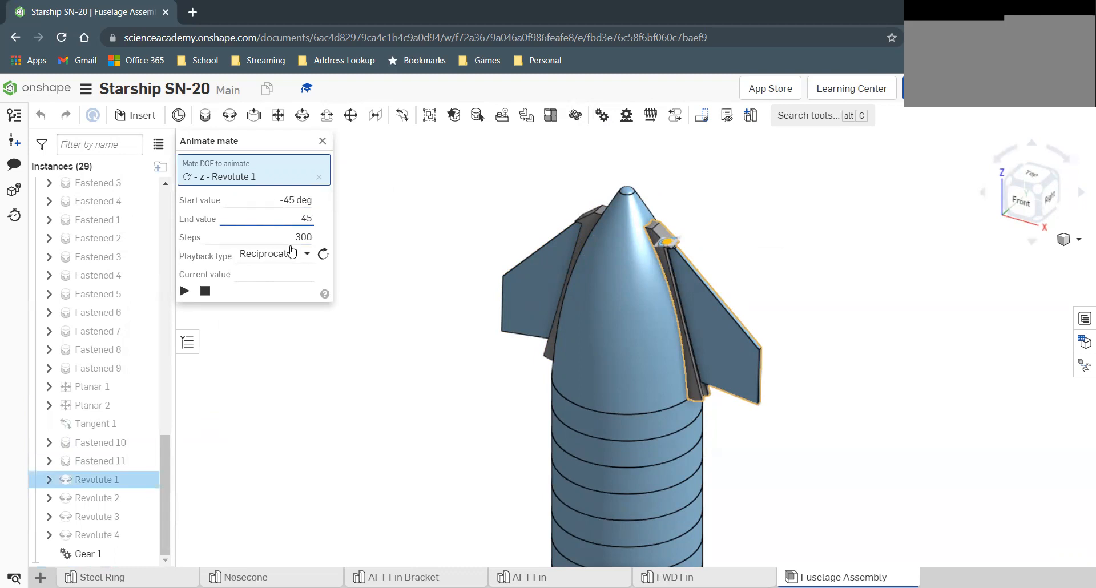
pyautogui.write('45')
pyautogui.click(292, 252)
pyautogui.click(295, 237)
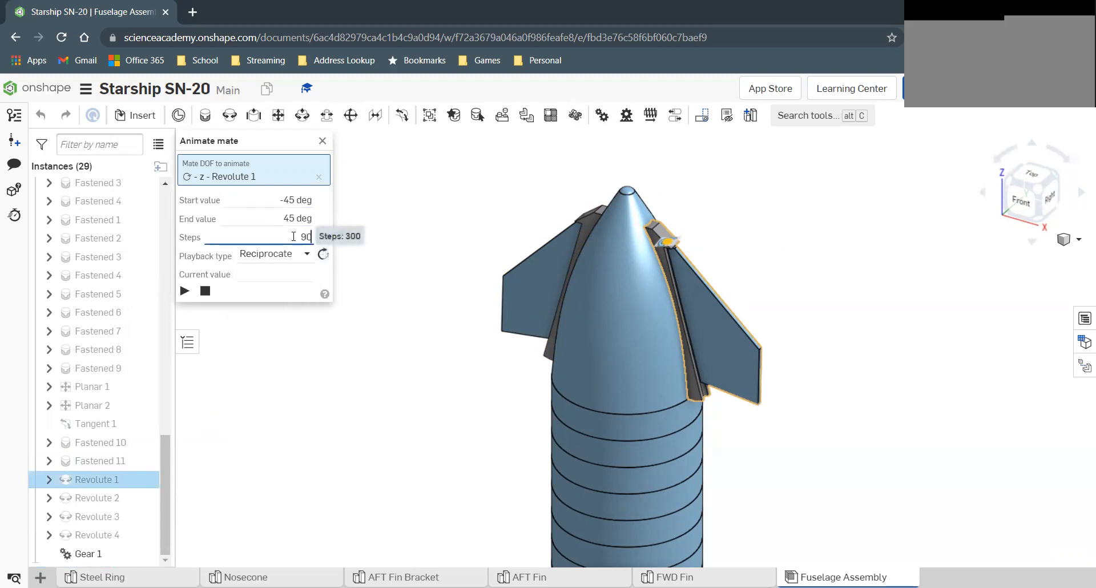
pyautogui.click(185, 291)
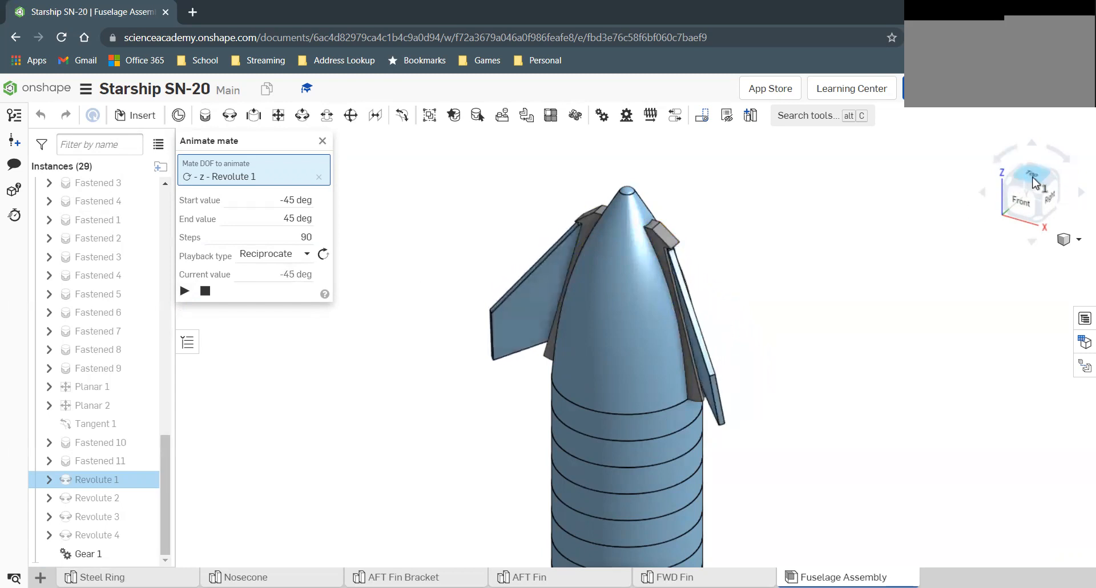
pyautogui.click(1019, 177)
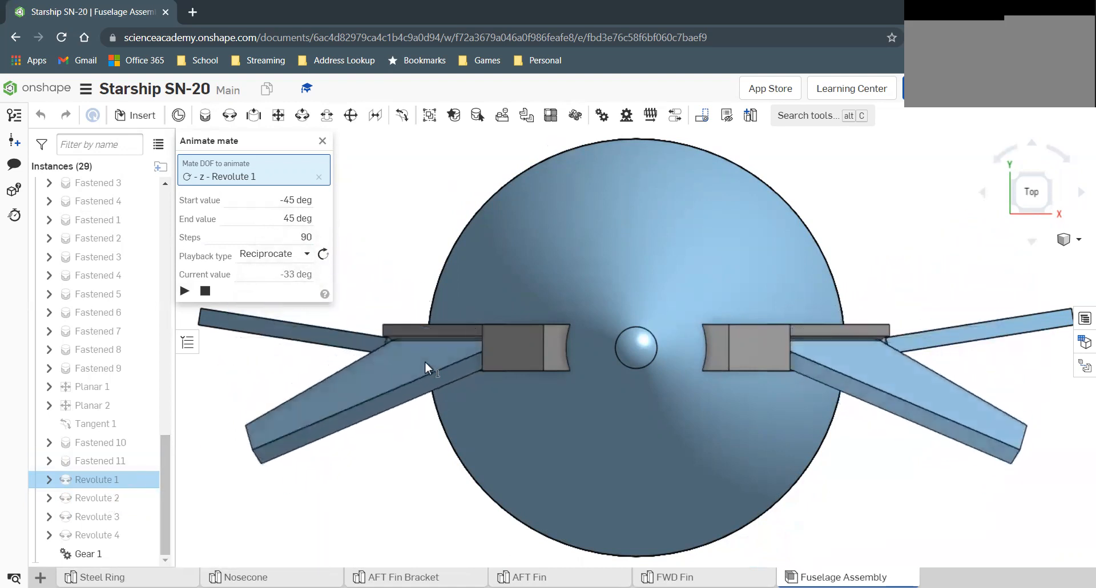
pyautogui.click(322, 141)
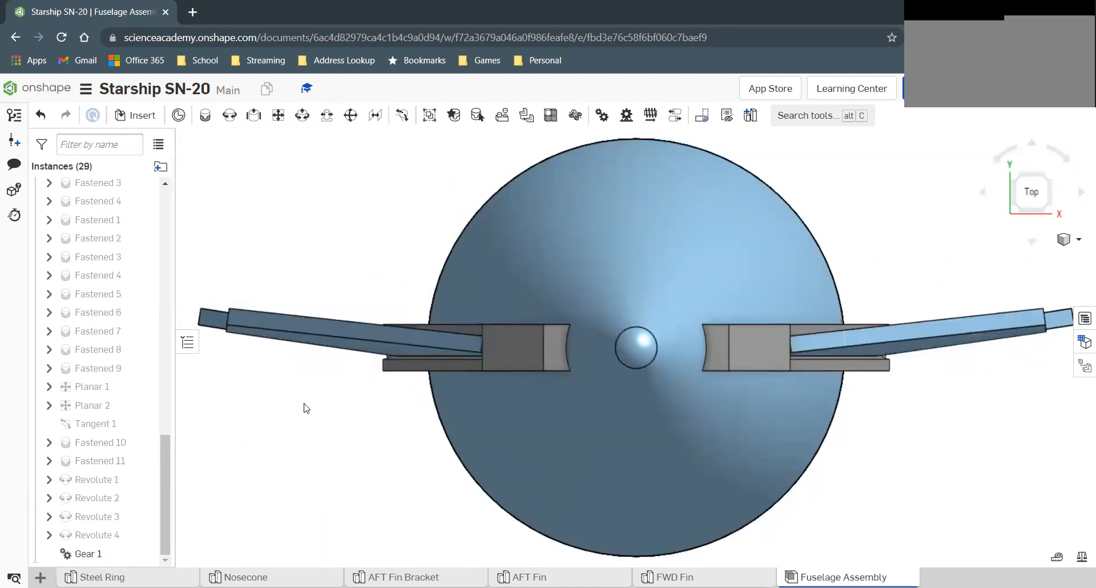
# Step: Link the Revolute 3 and Revolute 4 mates of the aft fins with a gear relation at ratio 1
pyautogui.click(1048, 210)
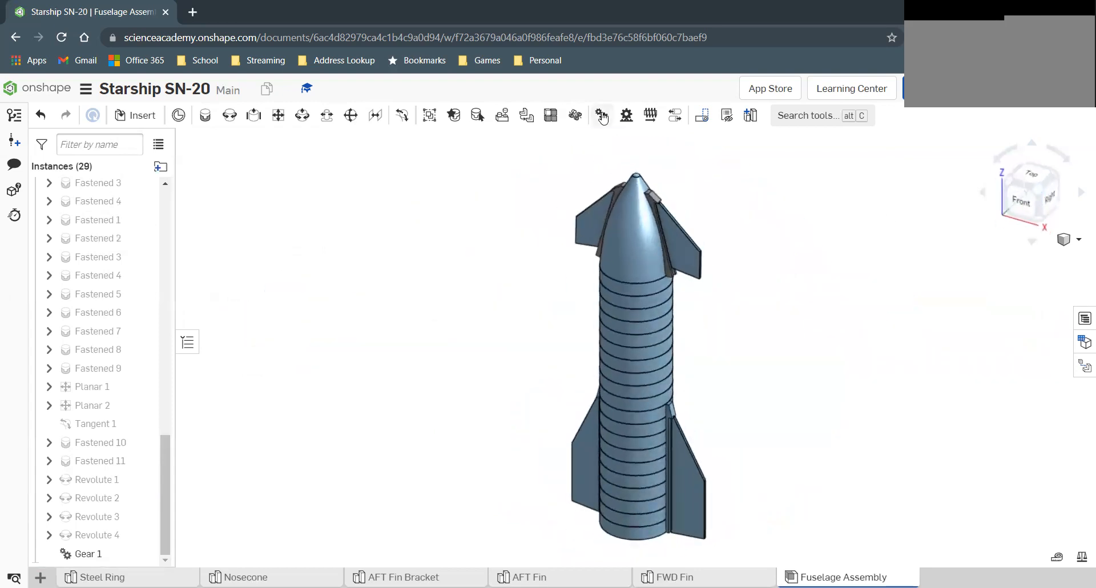
pyautogui.click(602, 116)
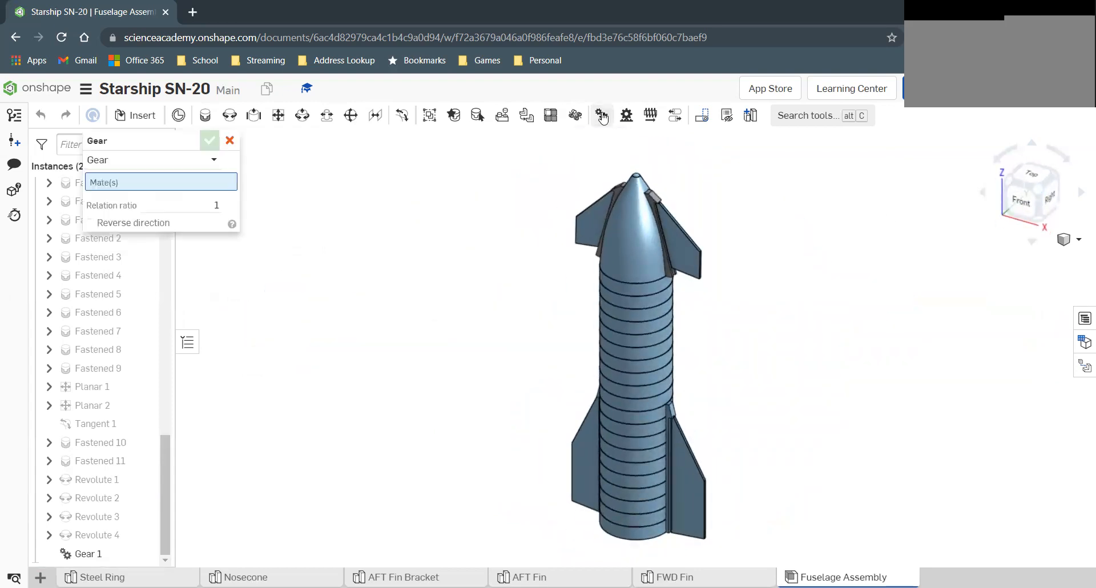
pyautogui.click(101, 519)
pyautogui.click(96, 537)
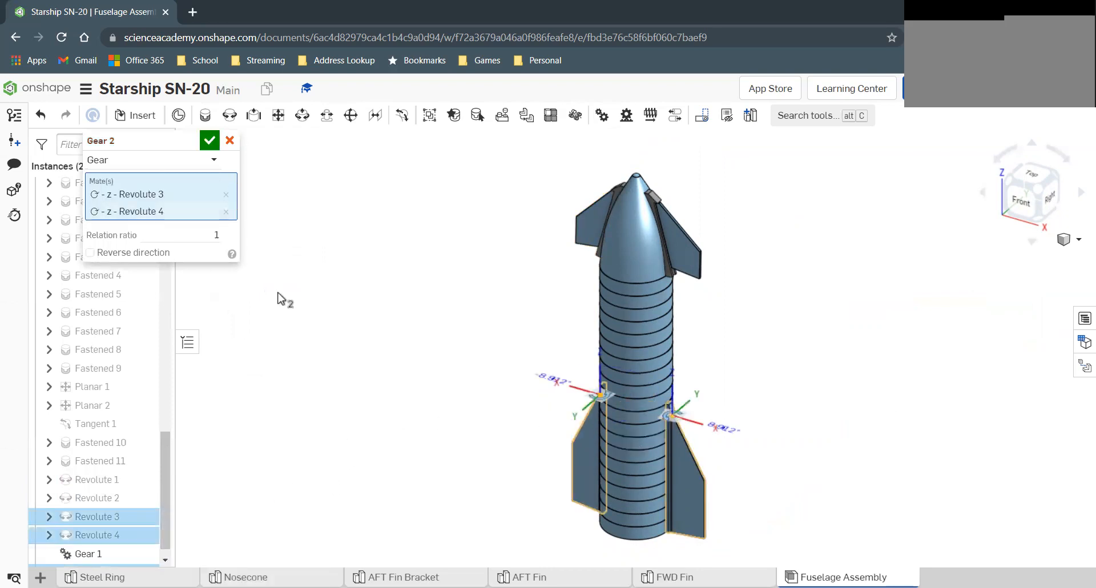
pyautogui.click(210, 141)
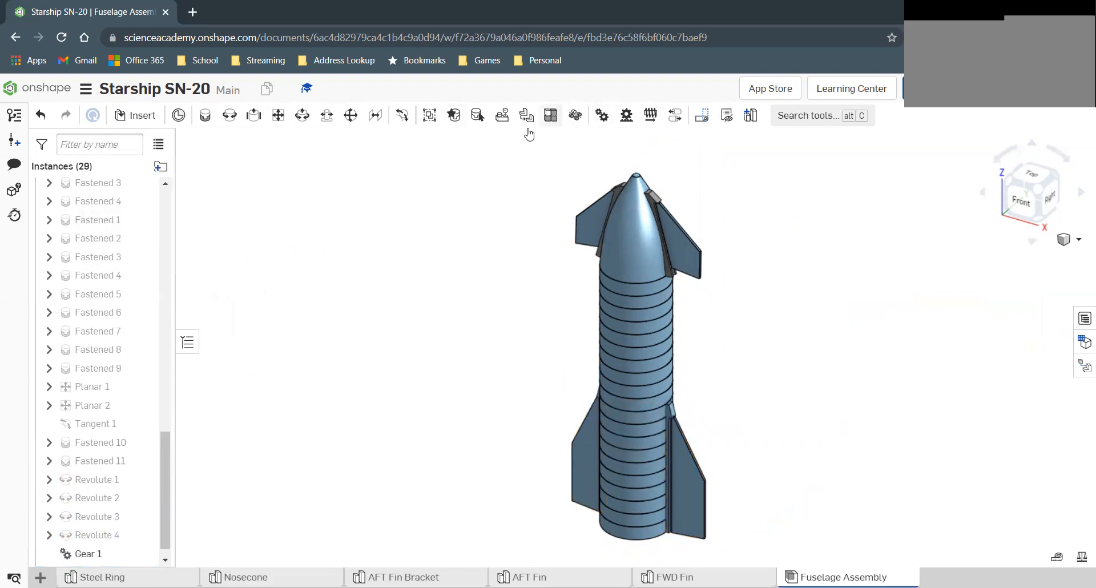
# Step: Animate Revolute 3 from -45 to 45 degrees in 90 steps, examine the linked aft fins from above, and close the animation
pyautogui.rightClick(105, 522)
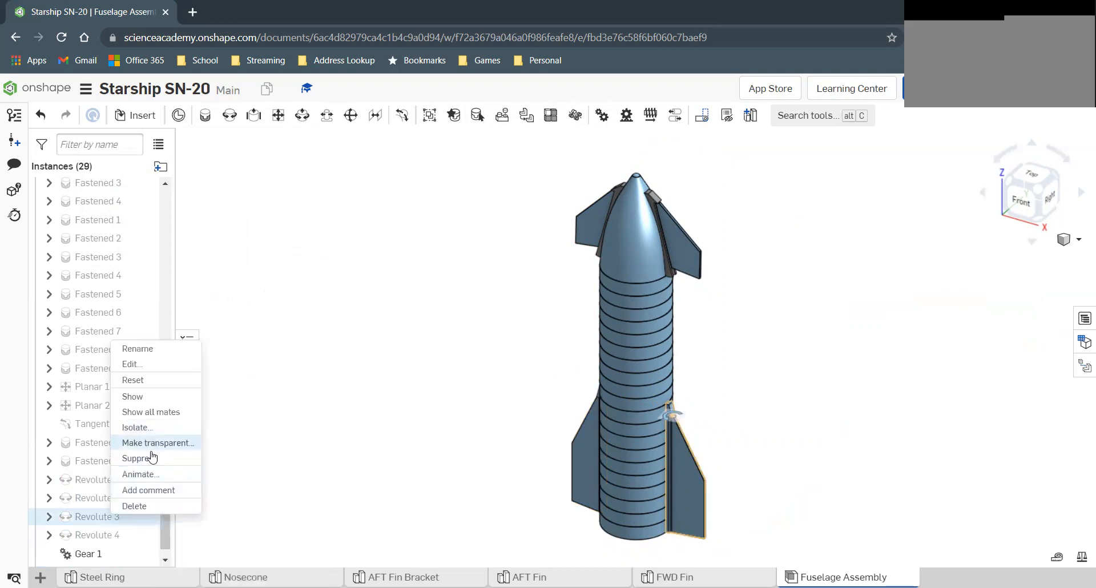
pyautogui.click(148, 475)
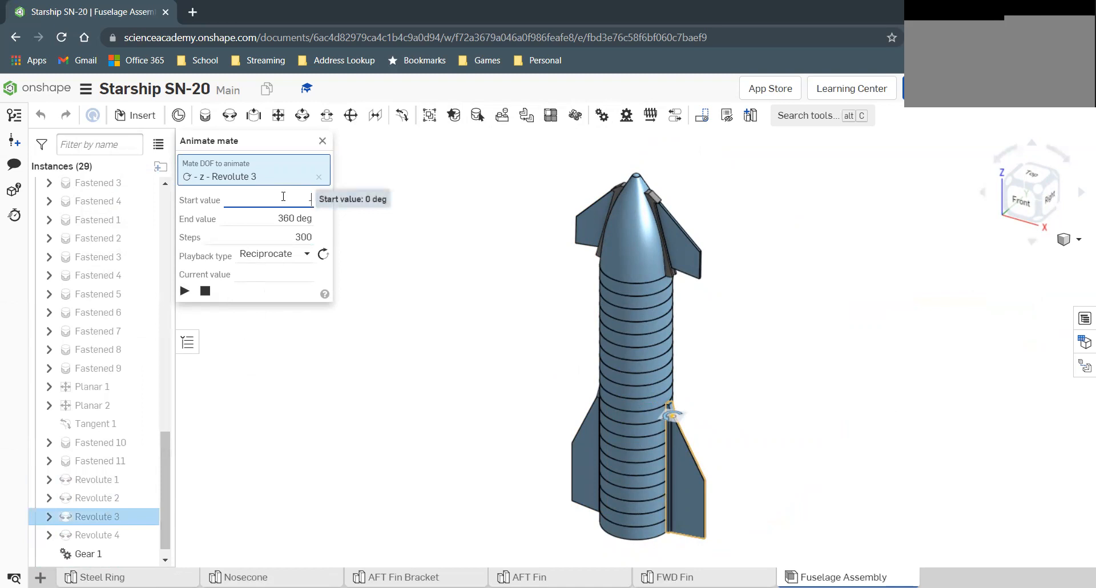
pyautogui.write('-45')
pyautogui.click(272, 217)
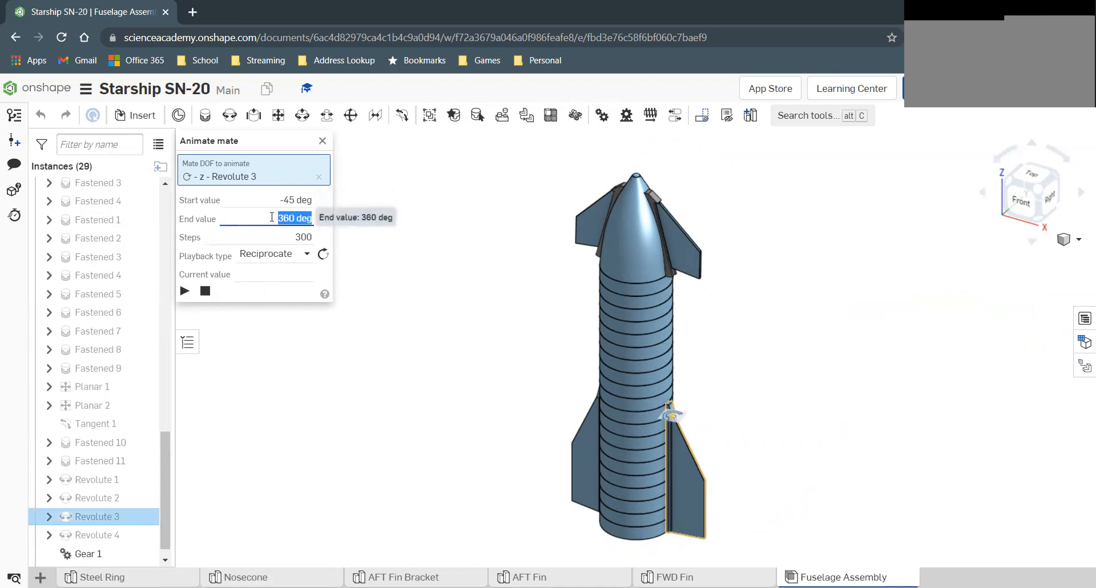
pyautogui.click(284, 240)
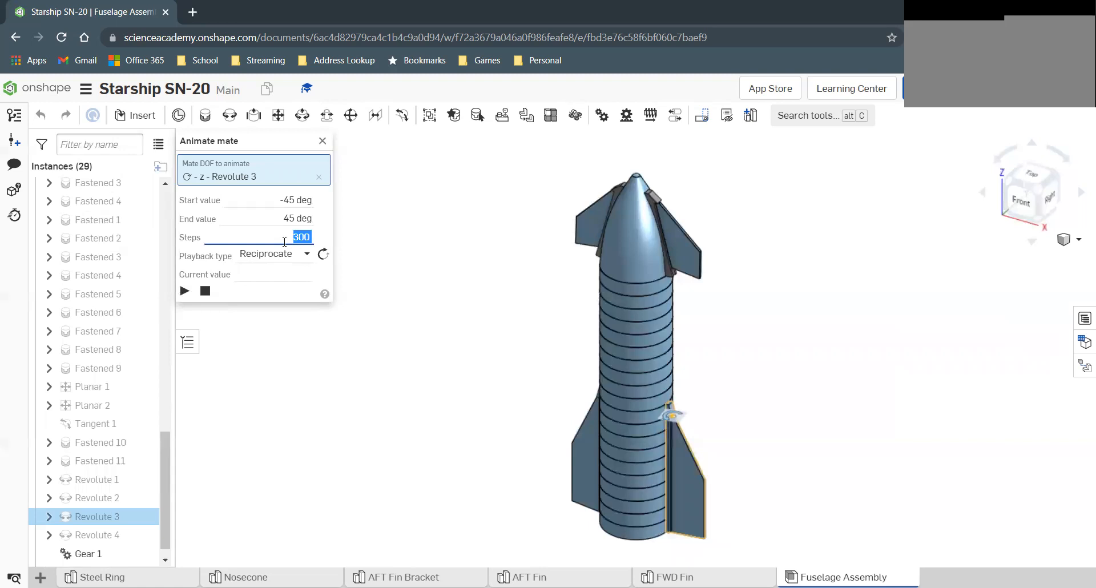
pyautogui.click(184, 292)
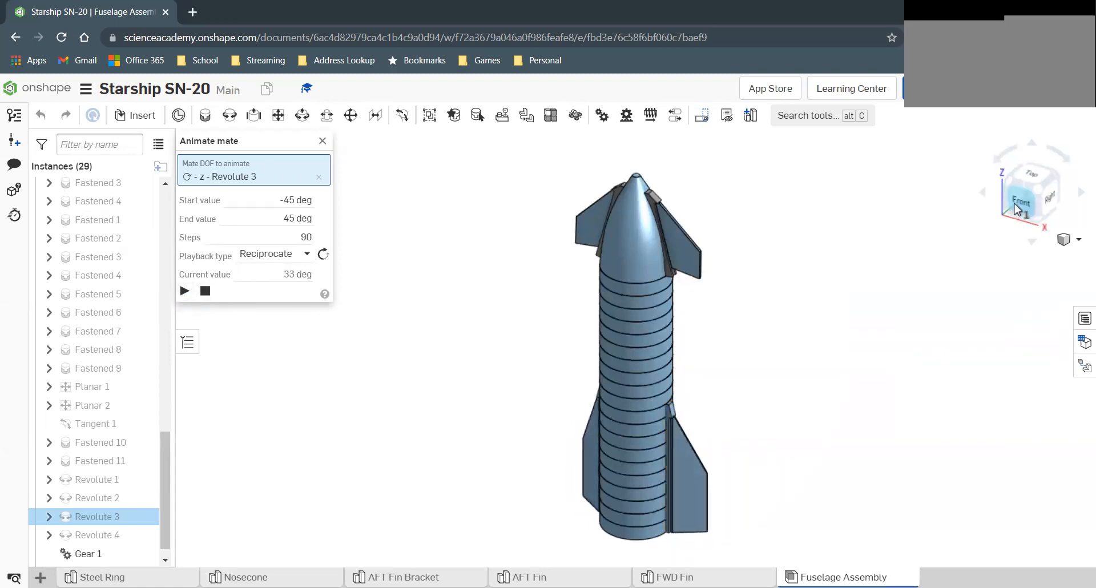
pyautogui.moveTo(908, 240); pyautogui.dragTo(888, 310, button='right')
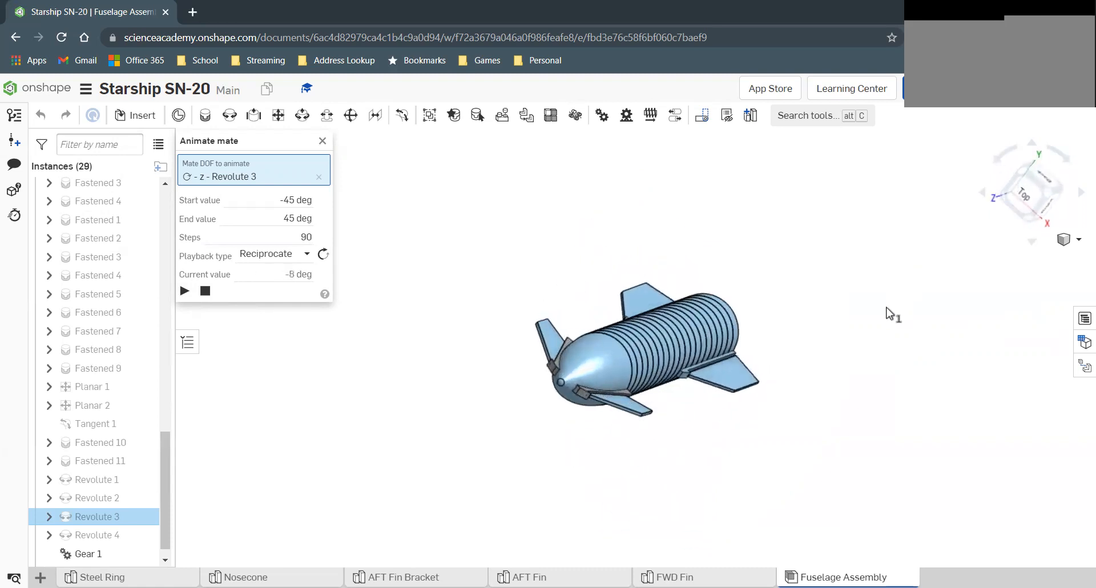
pyautogui.moveTo(894, 312); pyautogui.dragTo(907, 251, button='right')
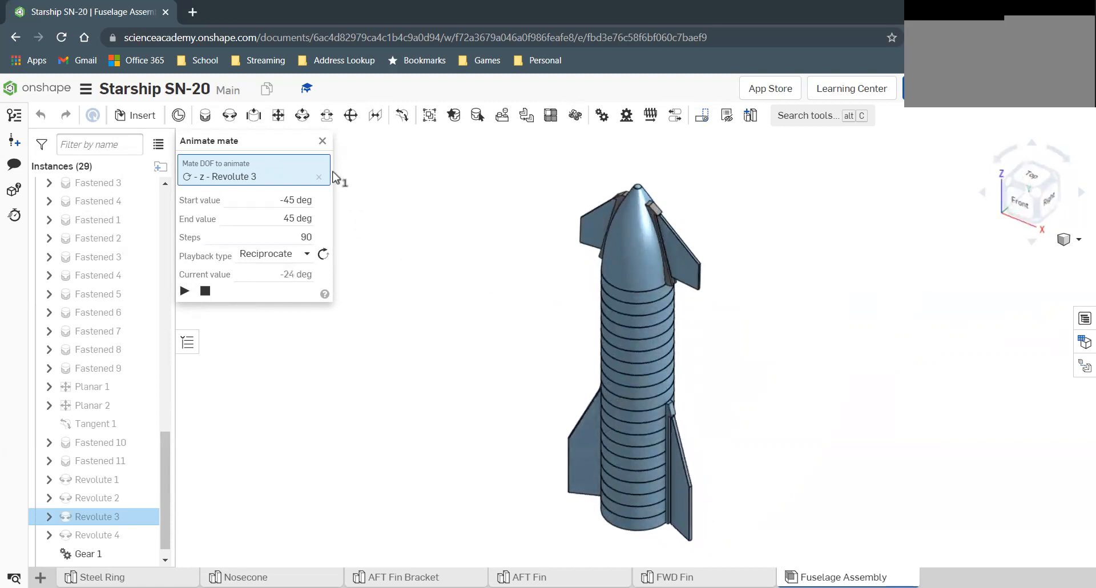
pyautogui.click(323, 141)
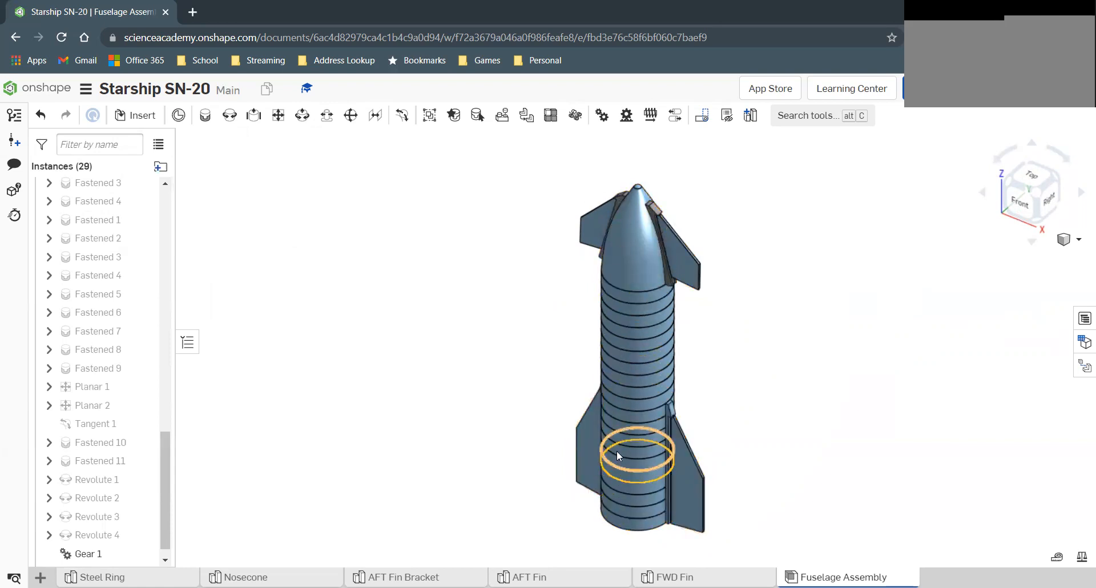
# Step: Link the Revolute 1 mate of the forward fin and the Revolute 3 mate of the aft fin with a gear relation at ratio 1
pyautogui.click(602, 114)
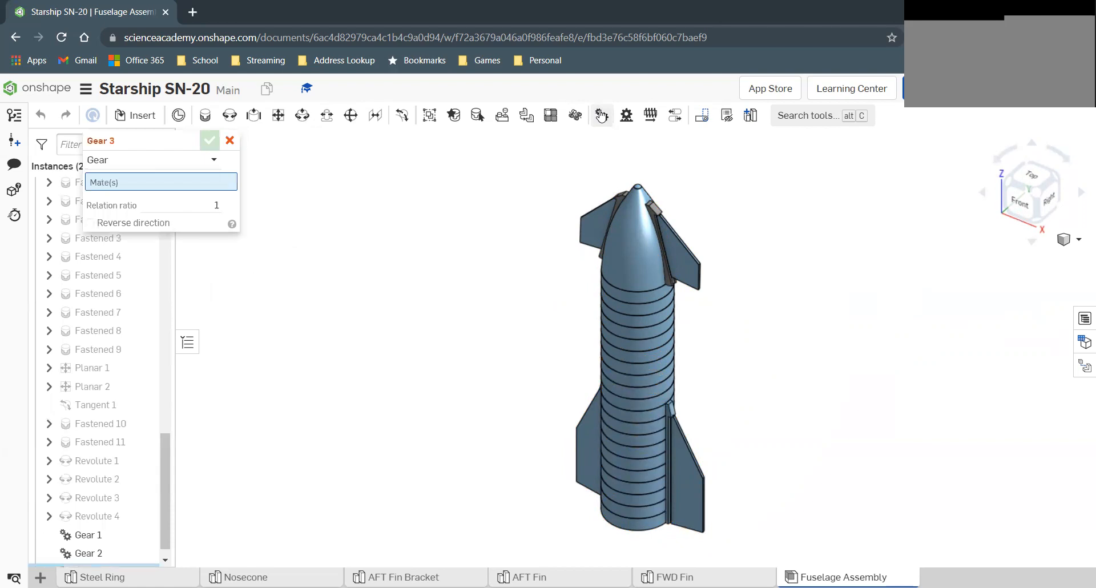
pyautogui.click(102, 467)
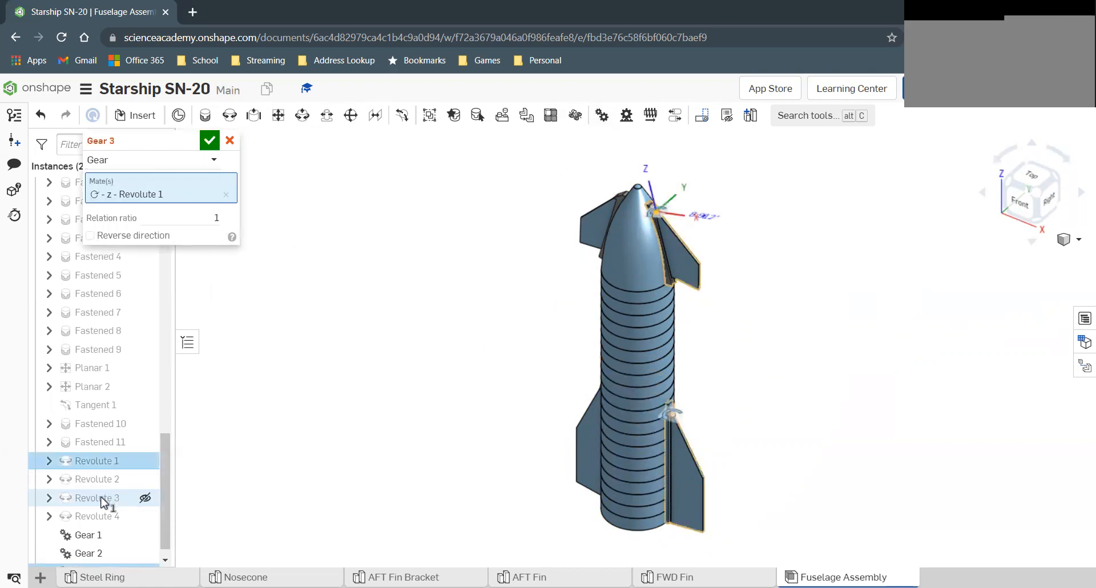
pyautogui.click(101, 499)
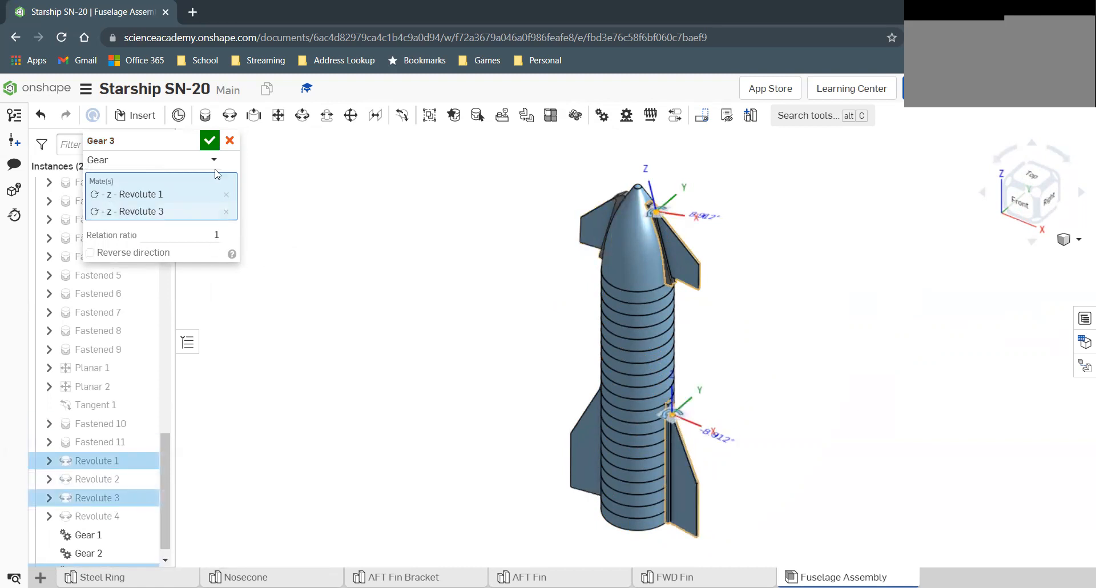
pyautogui.click(209, 142)
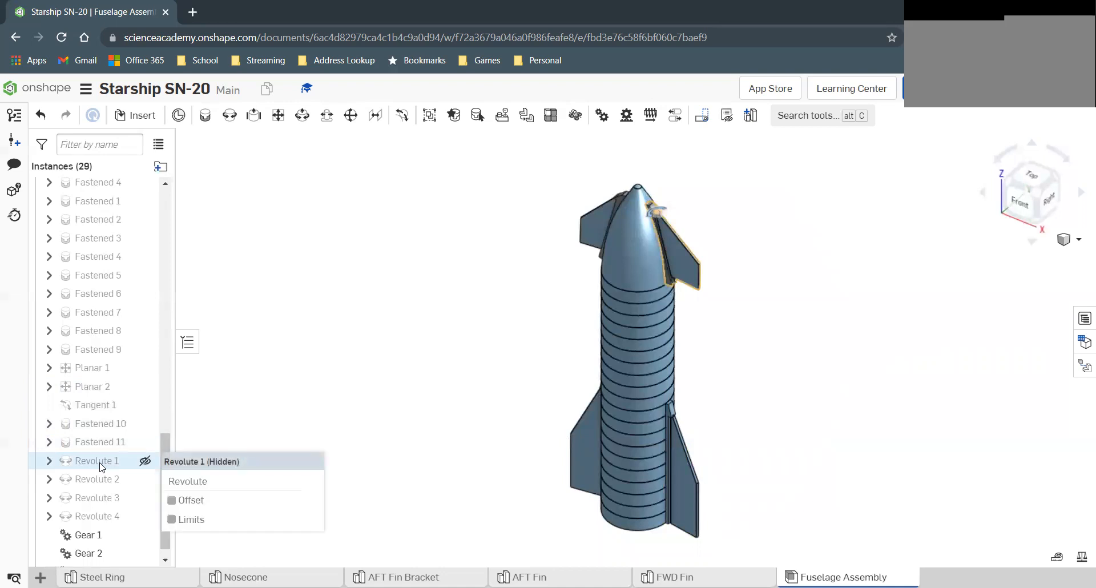
# Step: Check how the forward and aft fins move together by animating Revolute 1 from -45 to 45 degrees in 90 steps, and close the animation
pyautogui.scroll(-1, 101, 464)
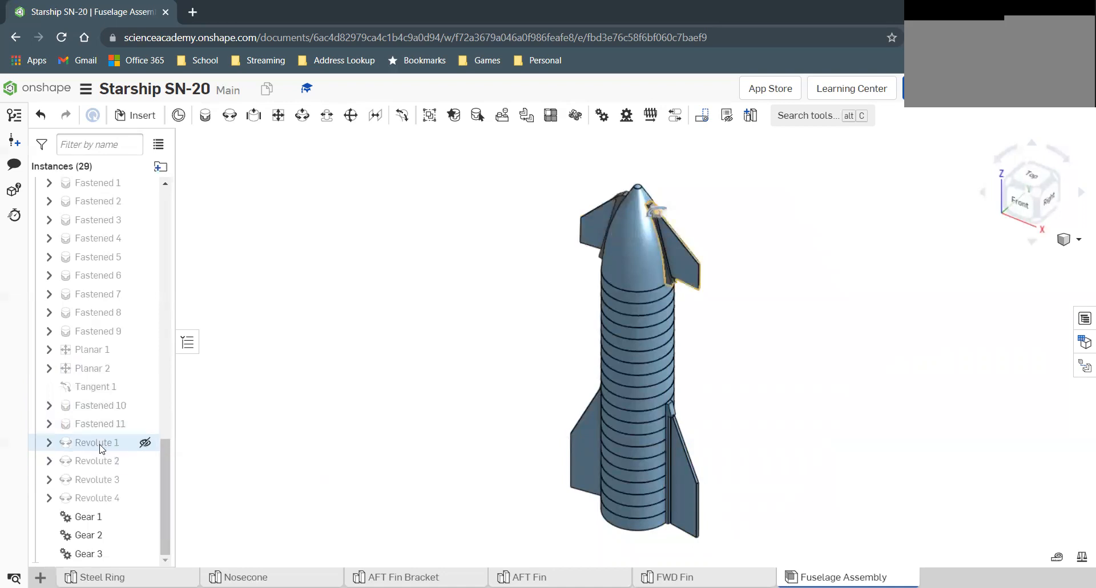
pyautogui.rightClick(101, 449)
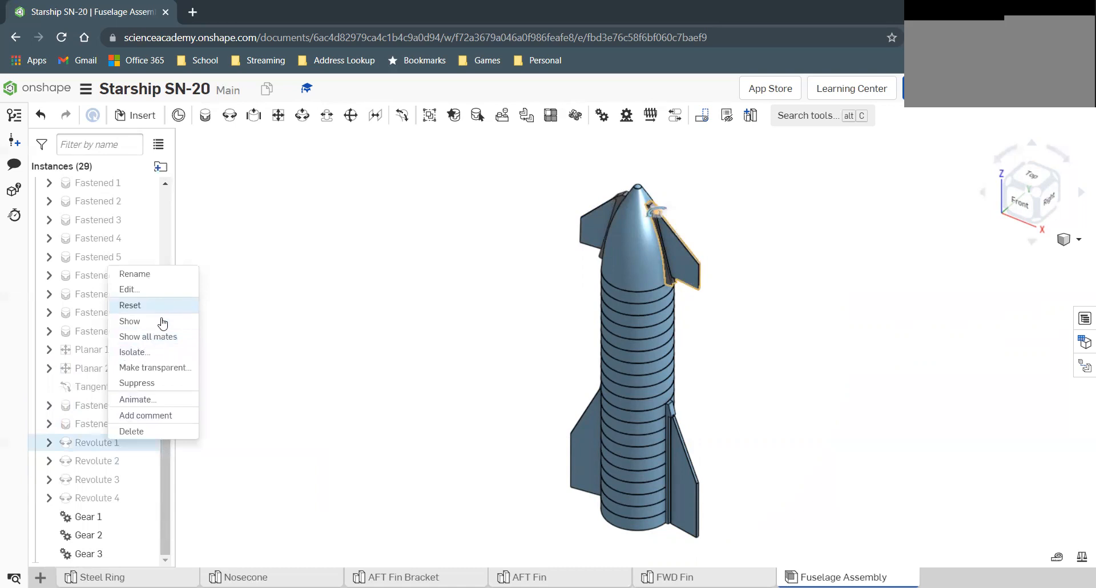
pyautogui.click(147, 401)
pyautogui.click(271, 205)
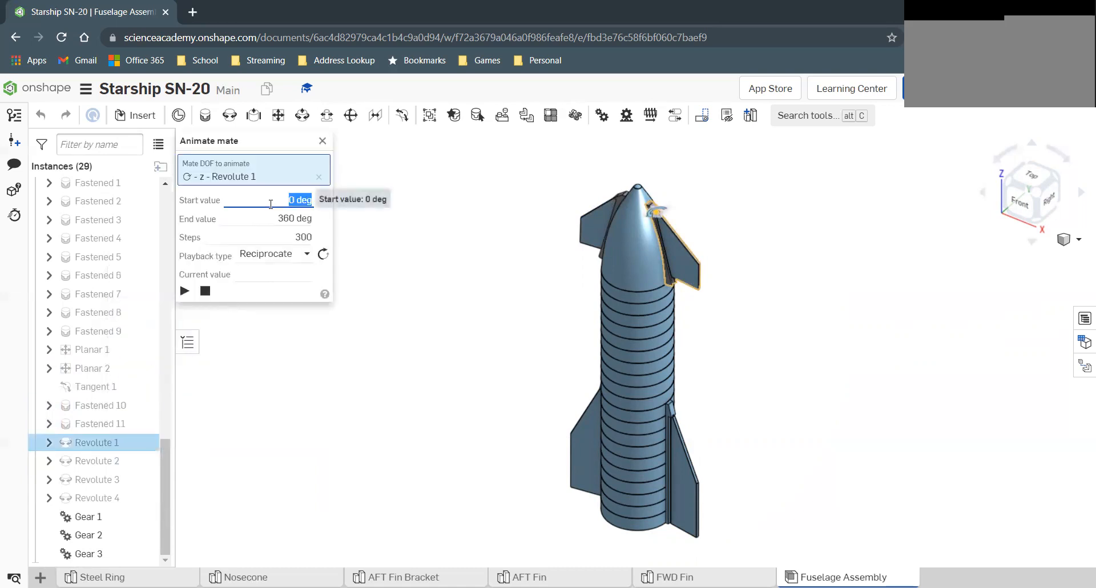
pyautogui.click(276, 216)
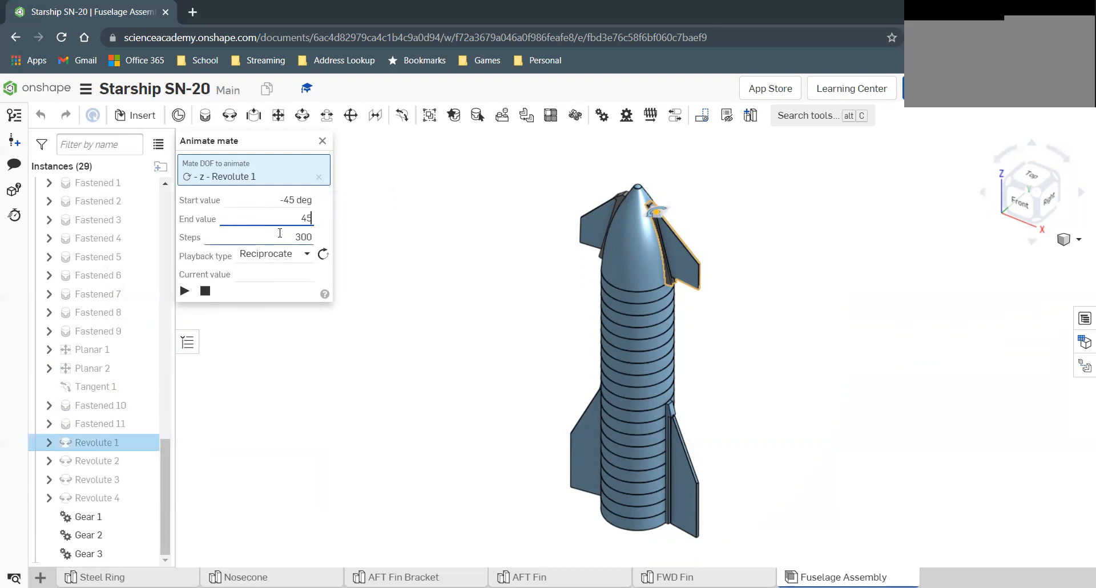
pyautogui.click(185, 297)
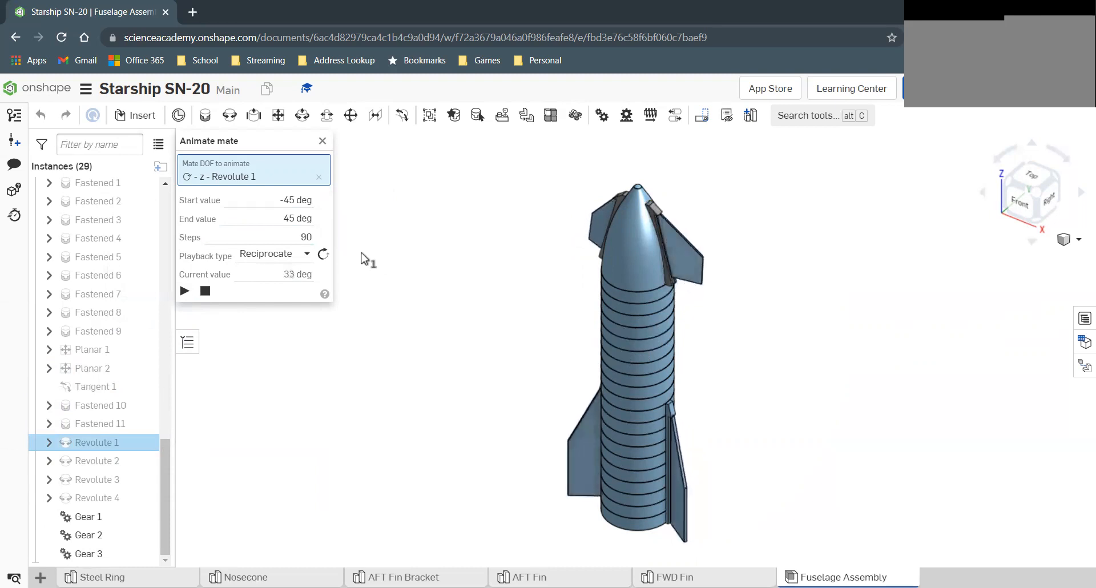
pyautogui.click(322, 141)
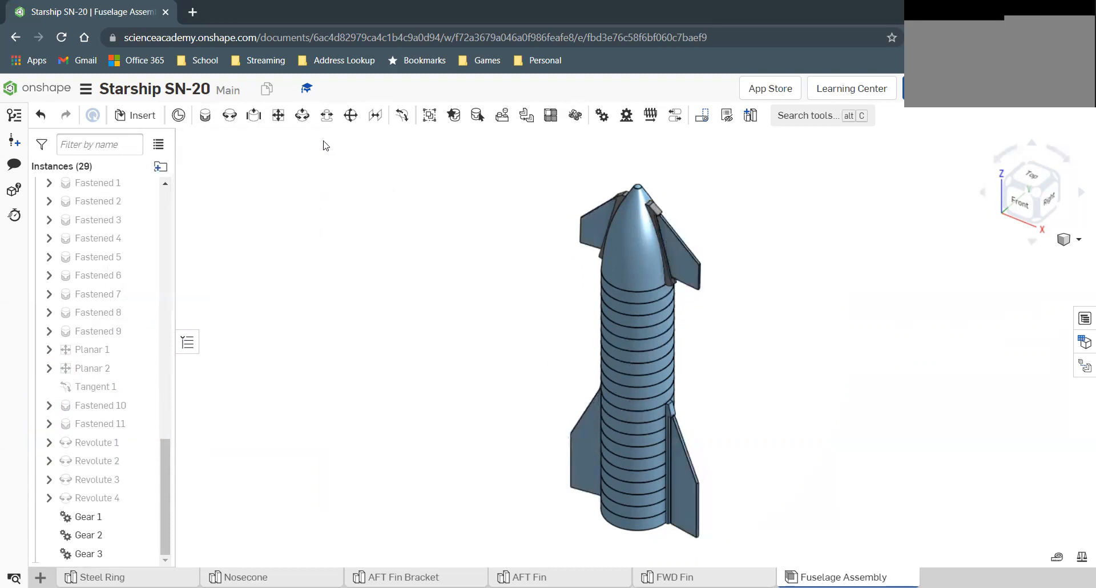
# Step: Reverse the direction of the gear relation between Revolute 1 and Revolute 3, and swing a forward fin to test the linkage
pyautogui.doubleClick(90, 554)
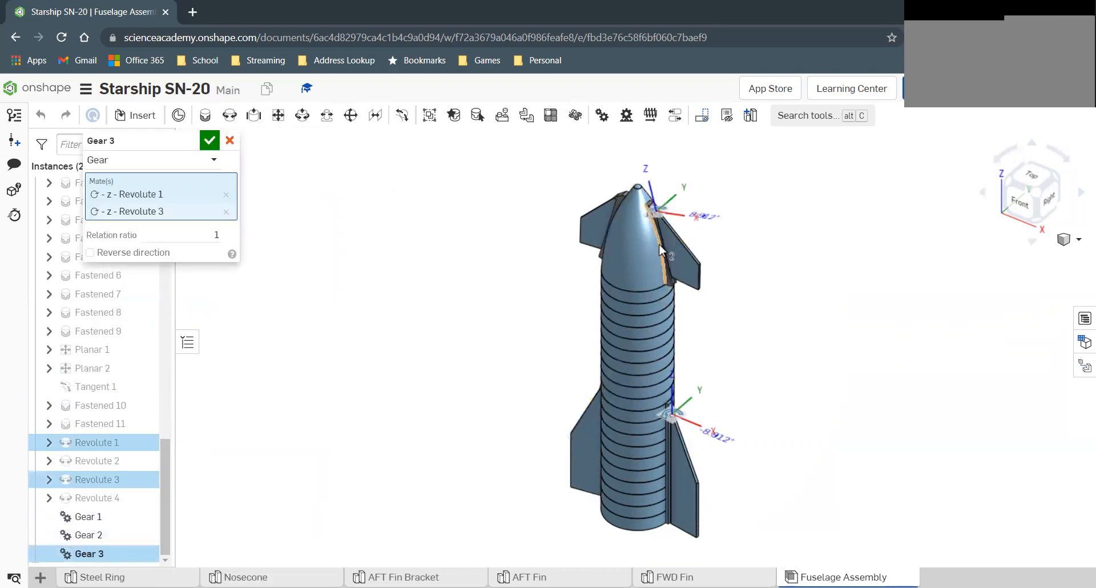
pyautogui.click(89, 253)
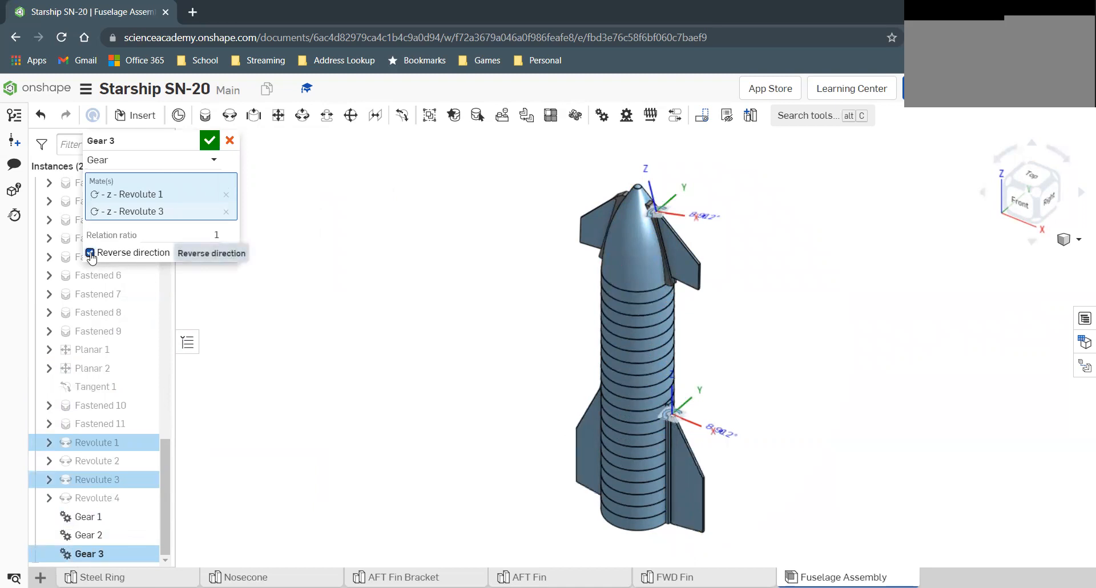
pyautogui.click(209, 141)
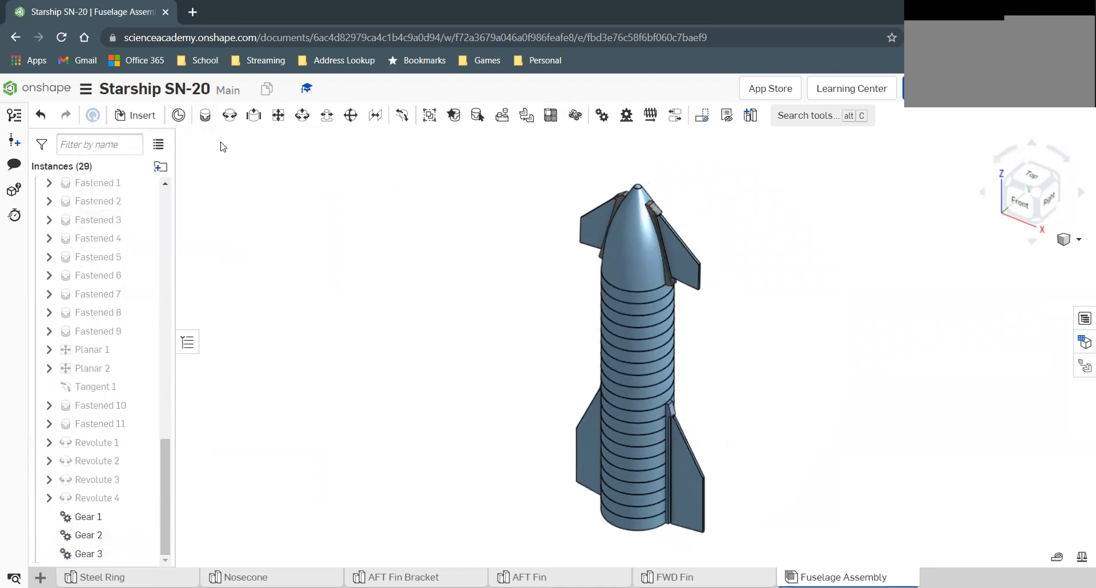
pyautogui.moveTo(687, 246); pyautogui.dragTo(720, 244)
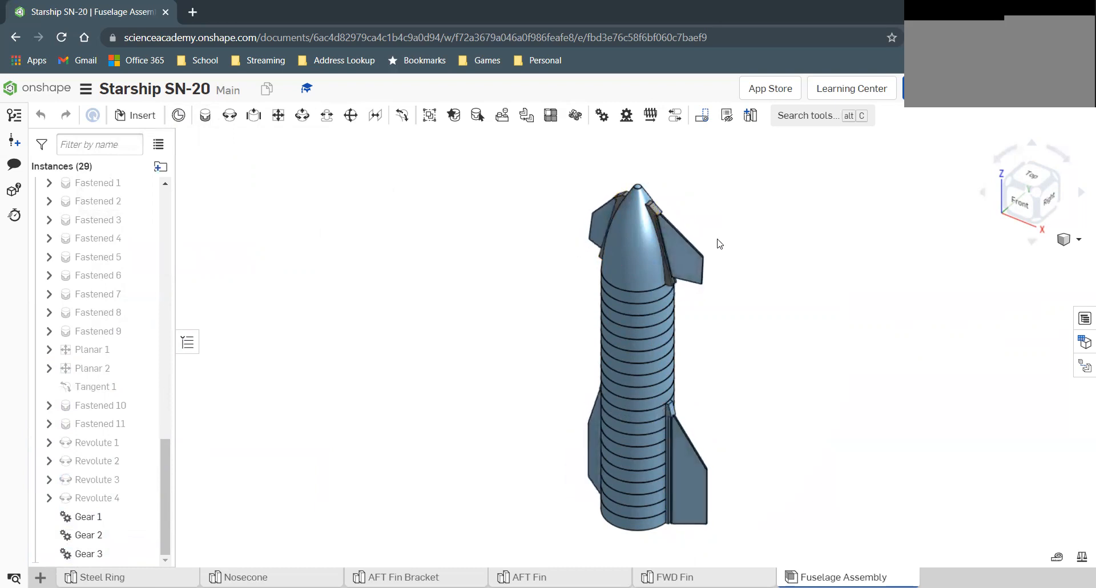
# Step: Animate Revolute 1 from -45 to 45 degrees in 90 steps and examine all four linked fins from above and in an angled front view
pyautogui.rightClick(102, 447)
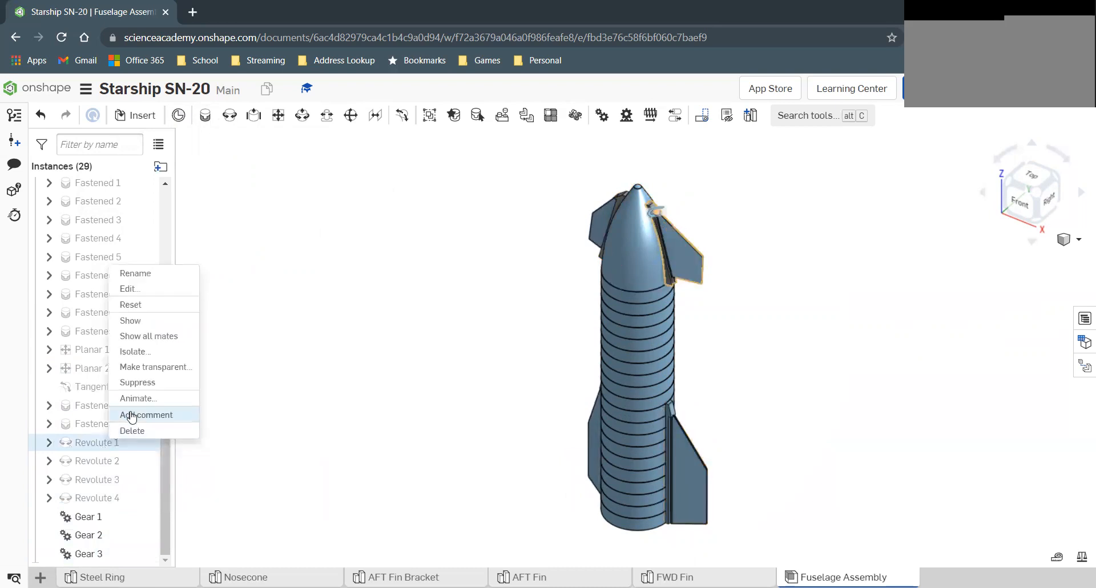
pyautogui.click(142, 398)
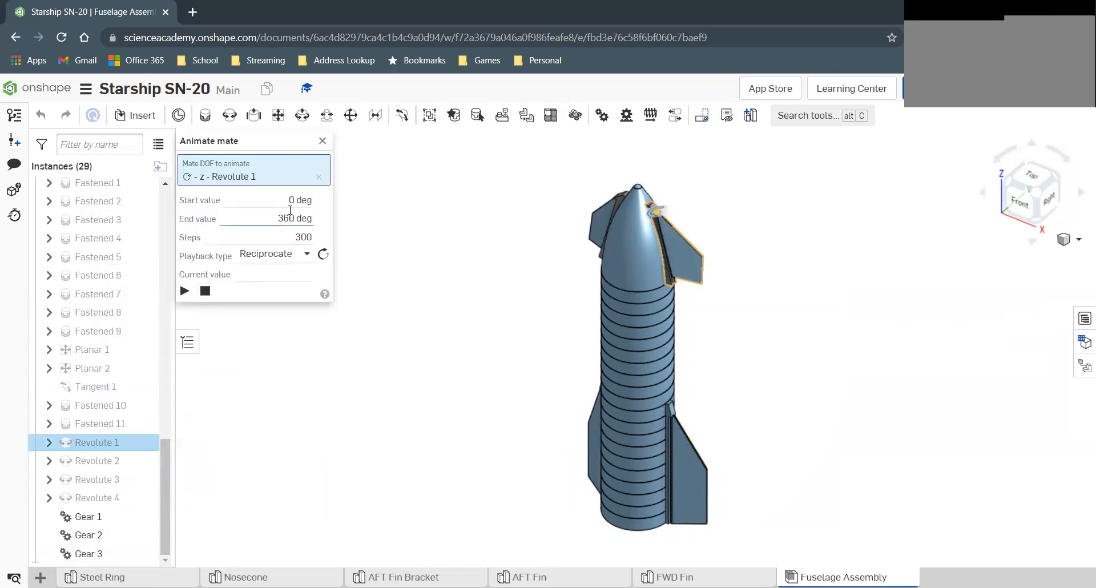
pyautogui.click(286, 202)
pyautogui.click(294, 233)
pyautogui.click(184, 291)
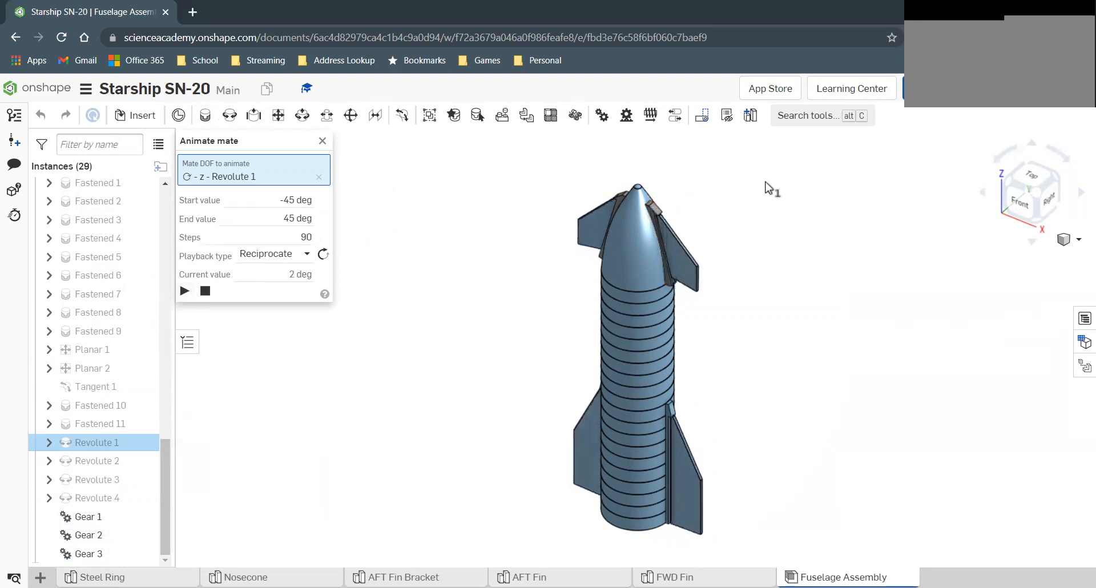
pyautogui.moveTo(766, 181); pyautogui.dragTo(750, 240, button='right')
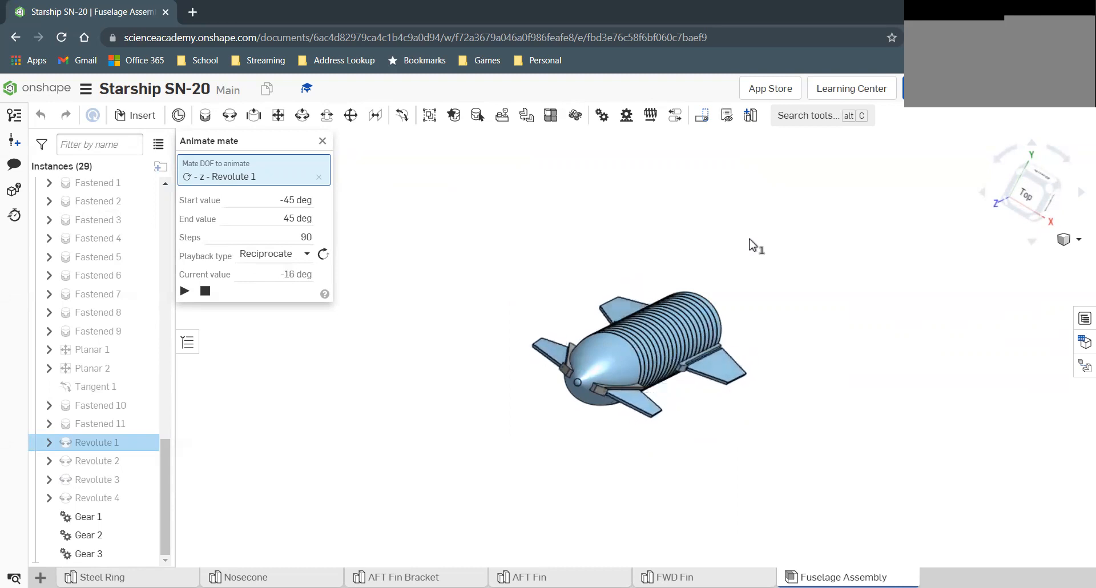
pyautogui.moveTo(636, 303); pyautogui.dragTo(654, 251, button='right')
pyautogui.scroll(-3, 607, 400)
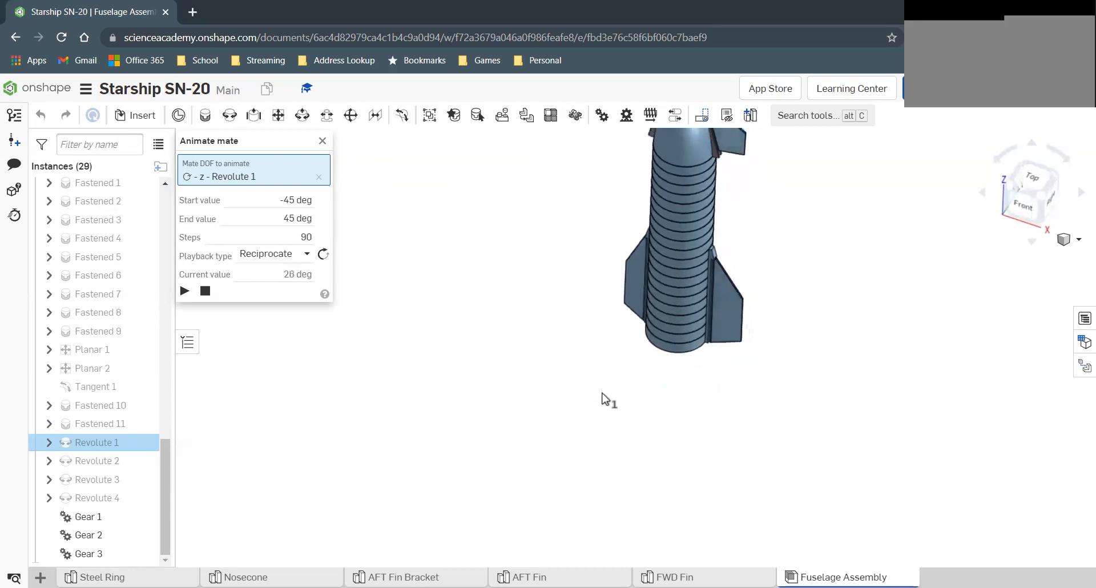
pyautogui.click(1035, 200)
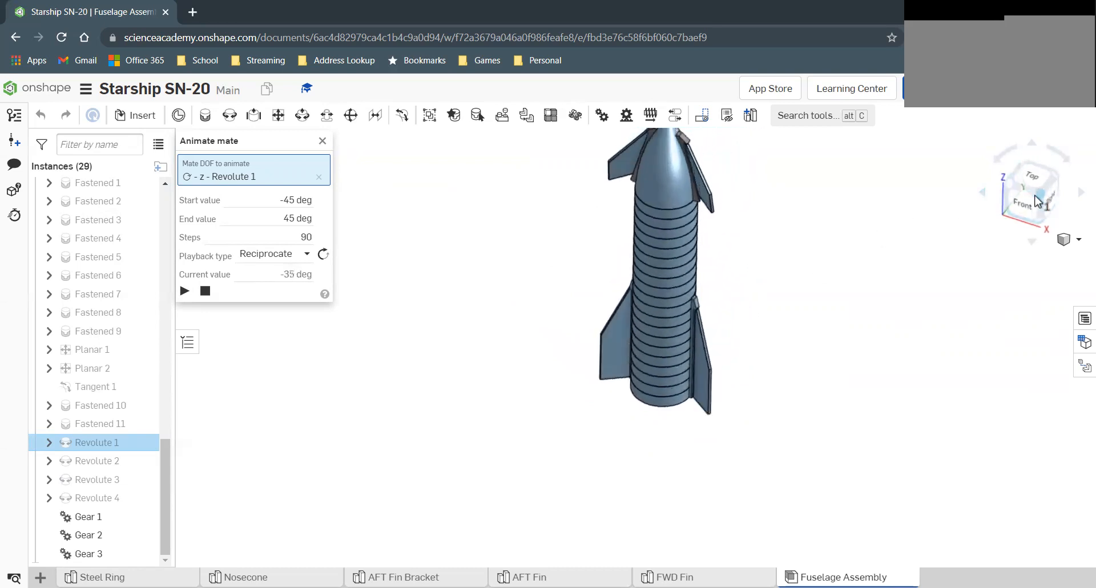